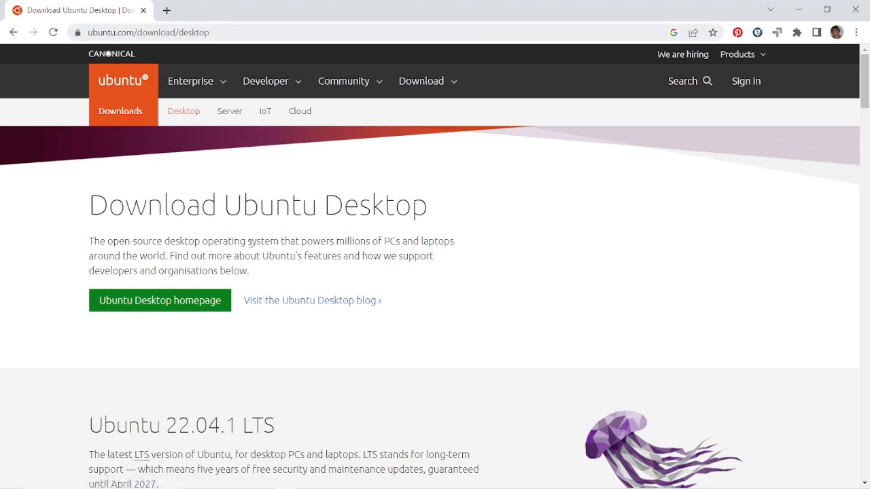
scroll(249, 240, "down", 2)
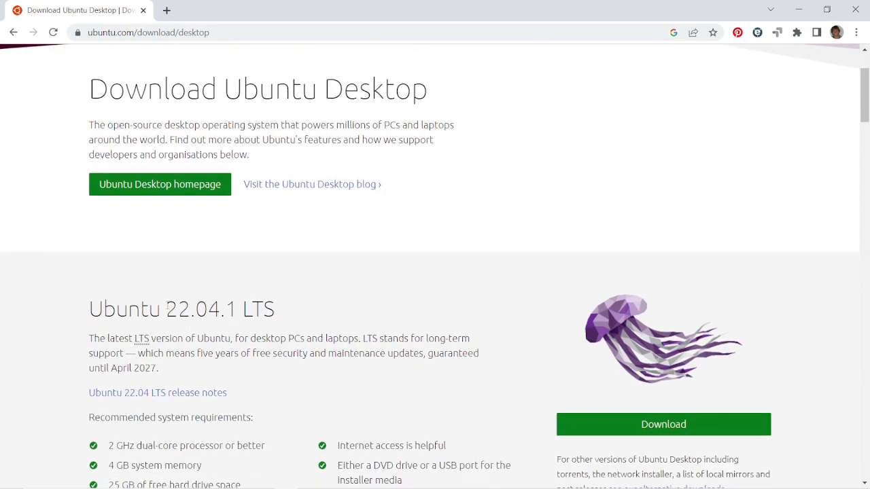
scroll(184, 309, "down", 1)
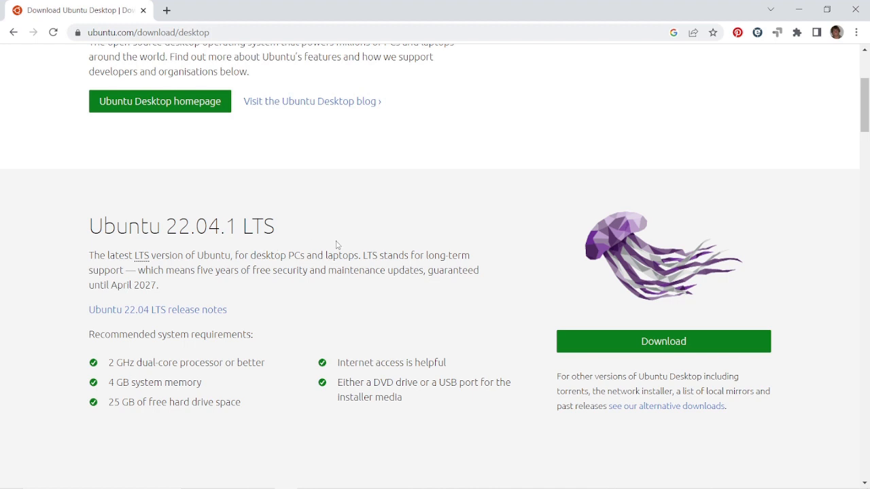
scroll(337, 245, "up", 2)
scroll(337, 245, "up", 1)
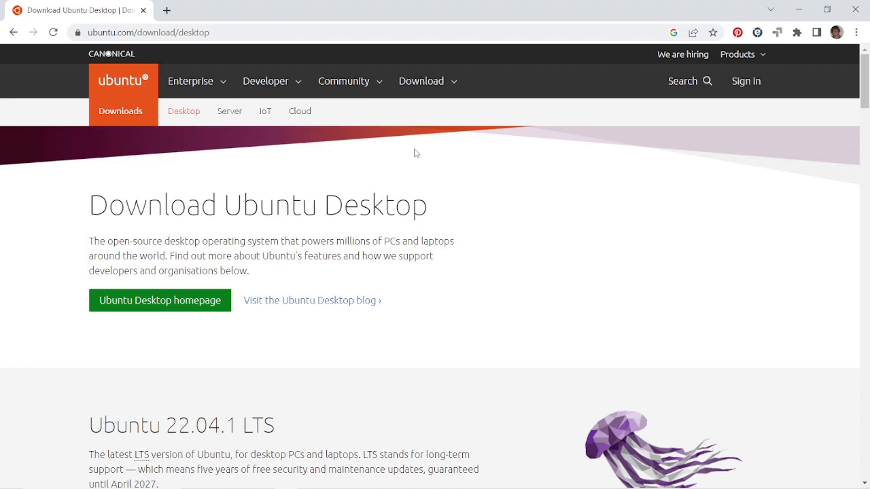
From the Ubuntu Download menu, go to the older releases list on releases.ubuntu.com
left_click(455, 88)
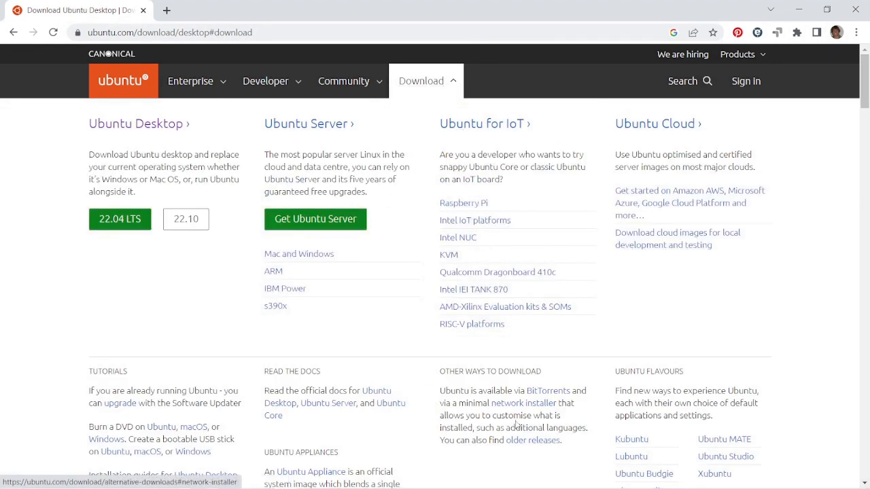
scroll(527, 448, "down", 2)
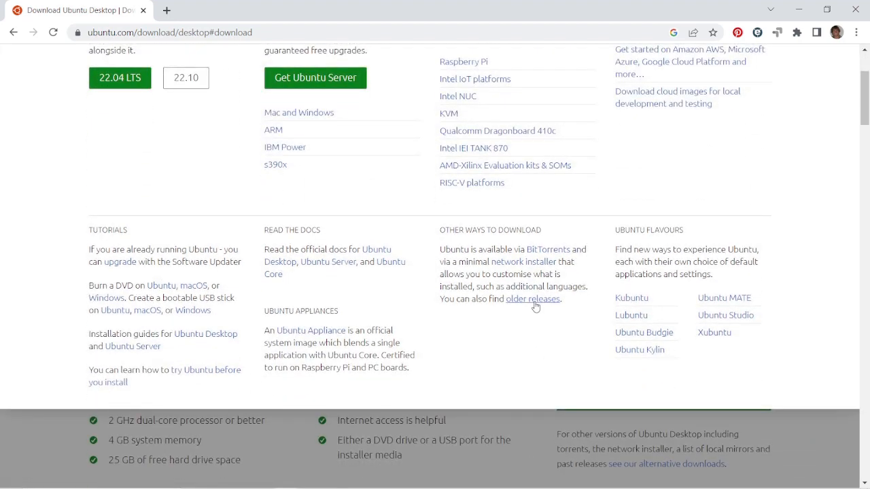
left_click(533, 304)
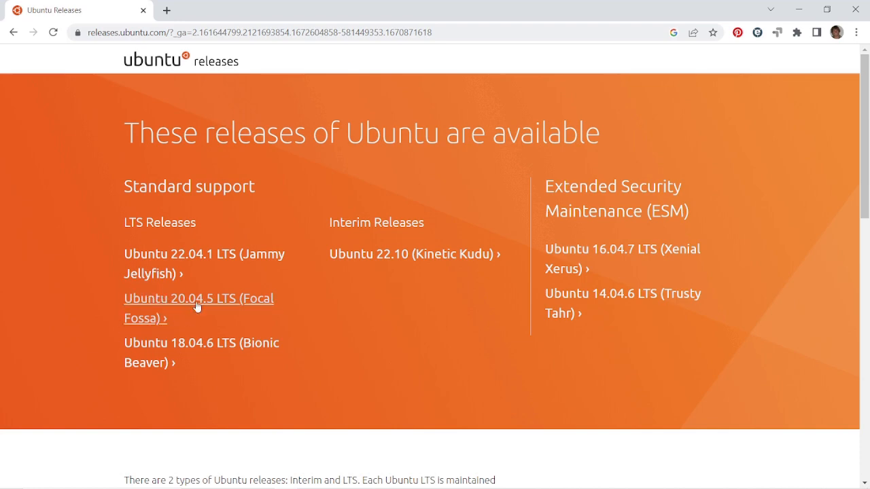
scroll(269, 310, "down", 2)
scroll(270, 315, "down", 3)
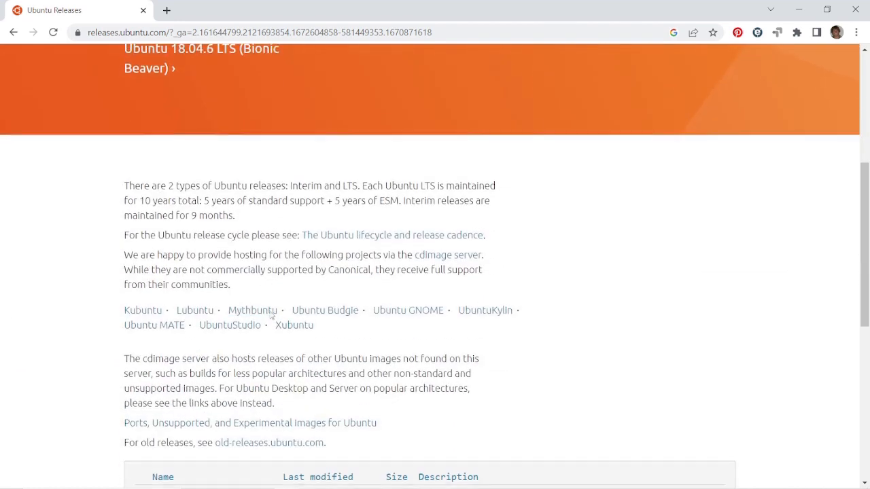
scroll(270, 315, "down", 1)
scroll(270, 315, "down", 1)
scroll(270, 314, "down", 1)
scroll(270, 315, "down", 1)
scroll(269, 310, "down", 1)
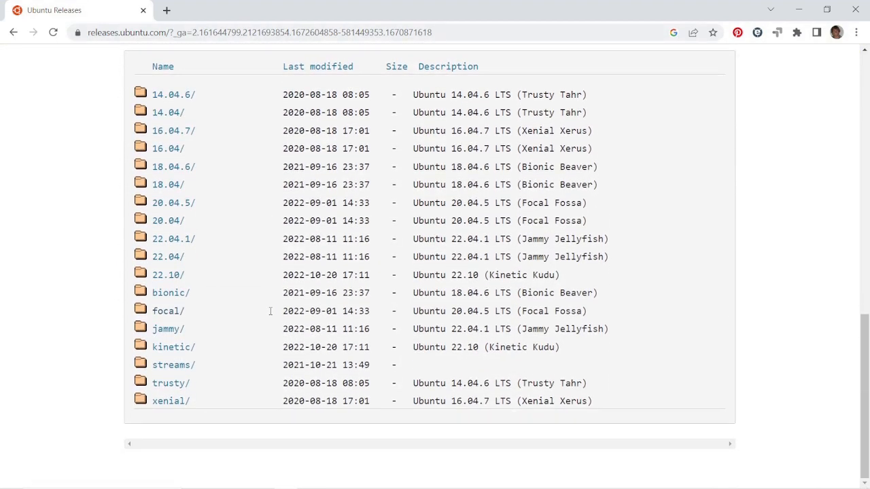
scroll(270, 311, "up", 1)
scroll(270, 311, "up", 2)
scroll(270, 312, "up", 3)
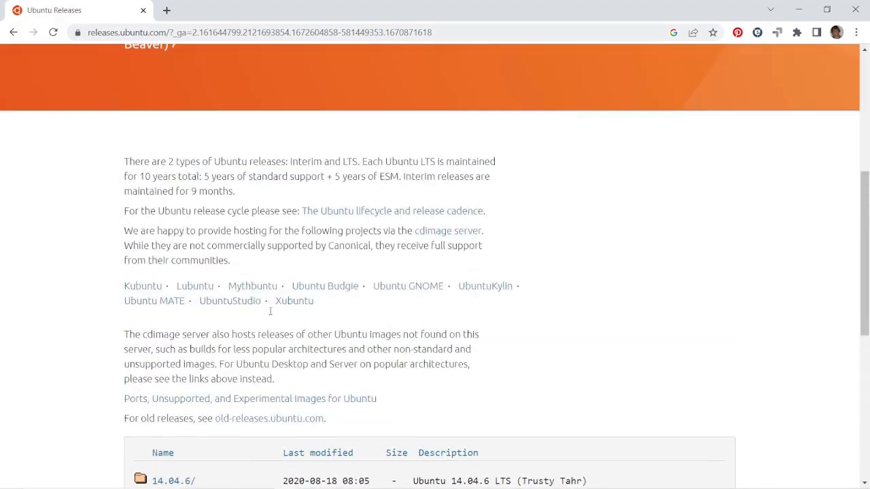
scroll(271, 316, "up", 3)
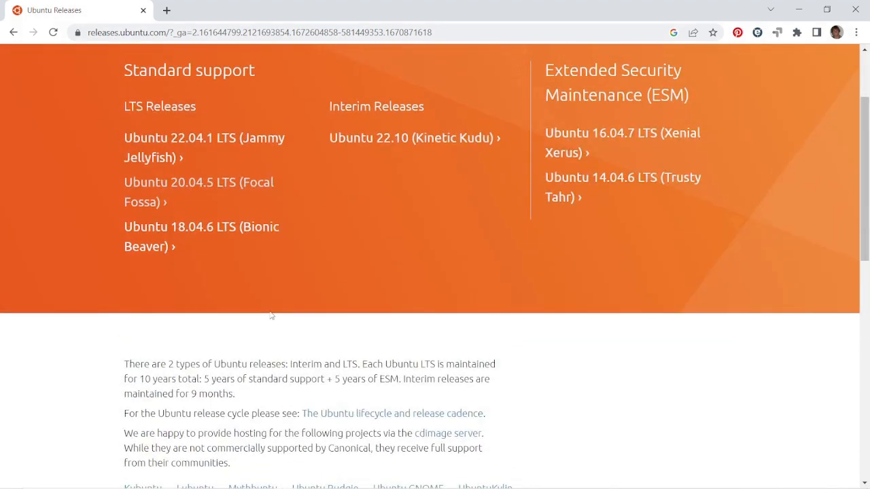
Download the Ubuntu 20.04.5 LTS (Focal Fossa) 64-bit PC (AMD64) desktop image
left_click(208, 182)
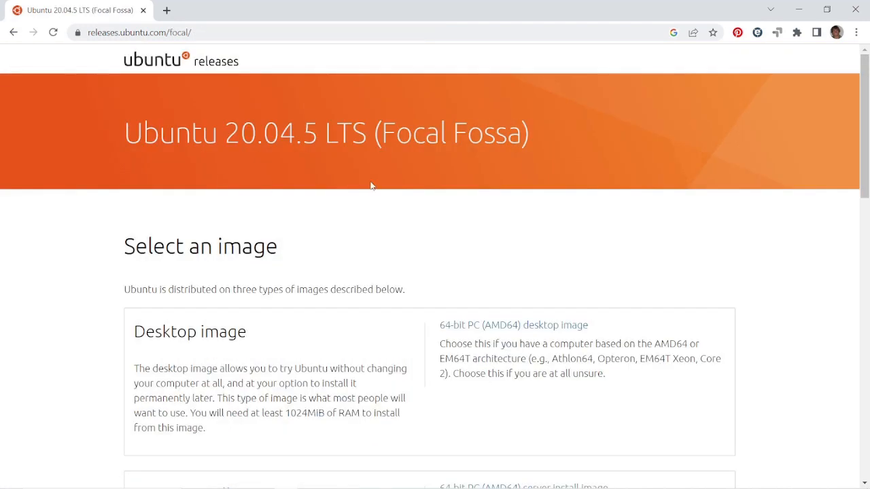
scroll(370, 185, "down", 2)
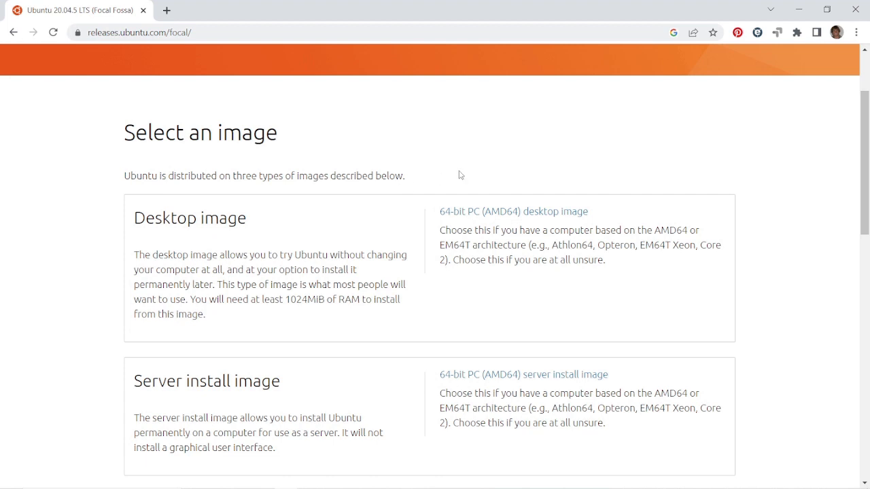
left_click(538, 214)
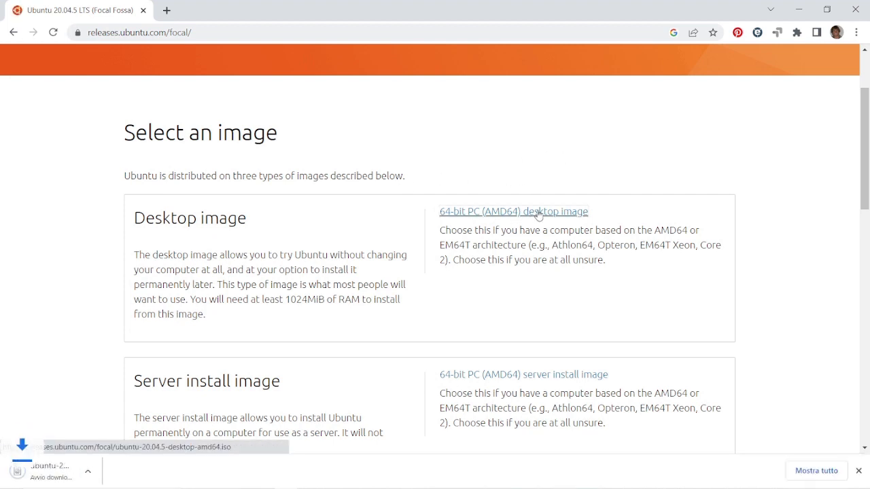
scroll(427, 237, "down", 4)
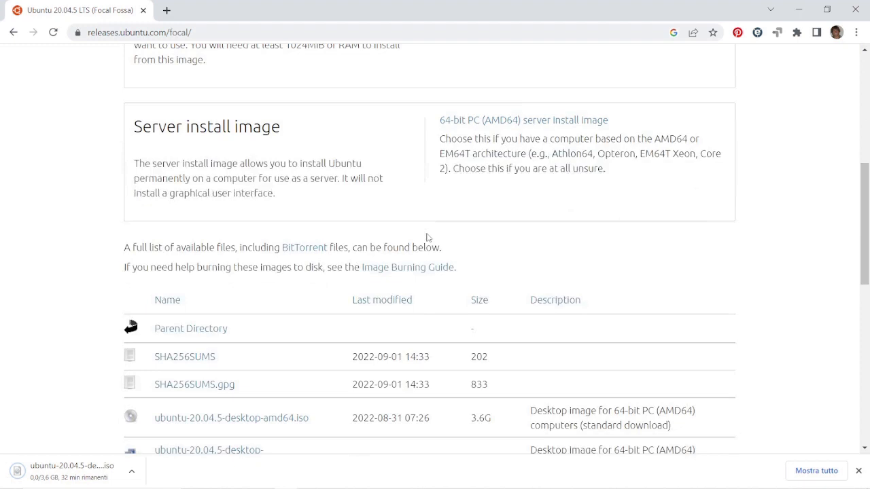
scroll(427, 237, "up", 6)
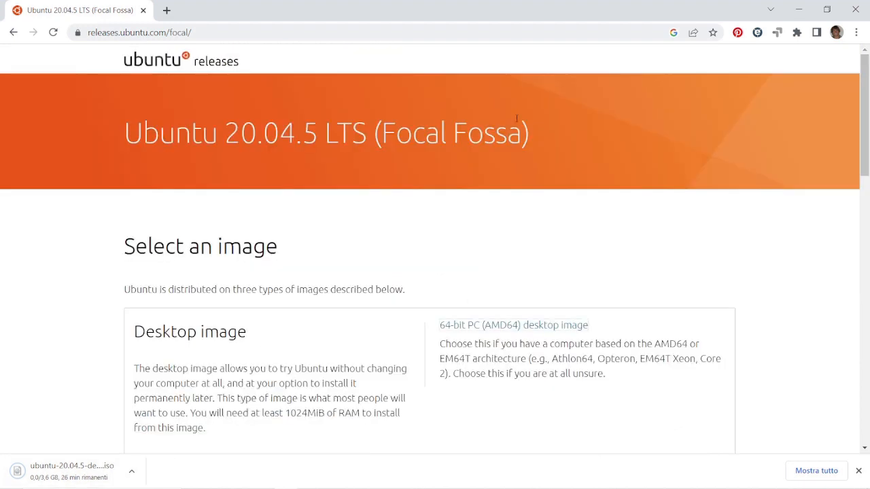
Minimize Chrome, launch VirtualBox from the desktop, maximize it and widen the machine details pane
left_click(799, 9)
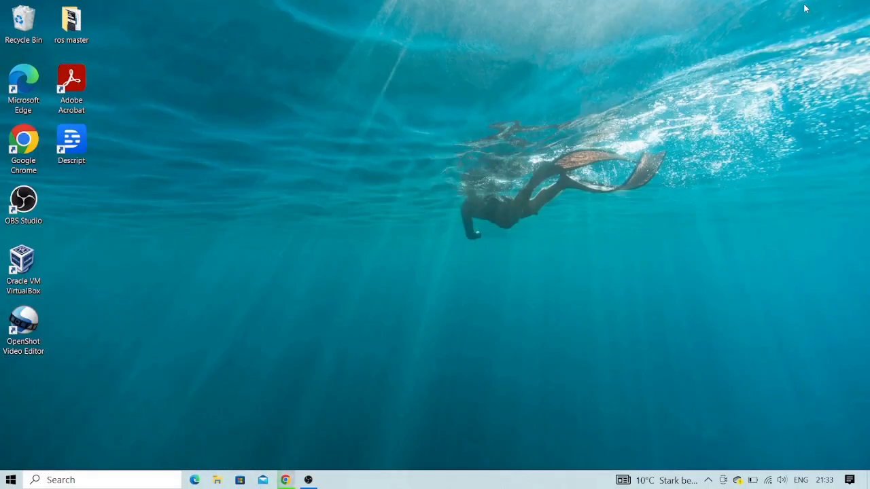
double_click(27, 265)
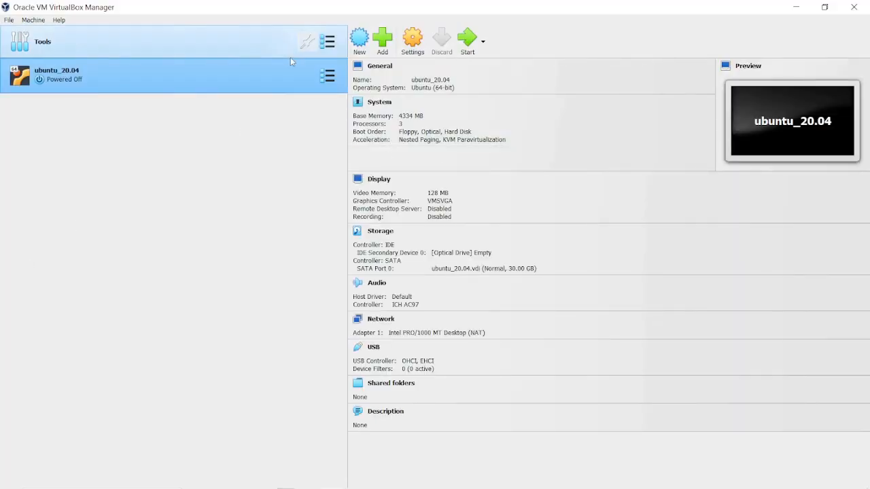
left_click(823, 10)
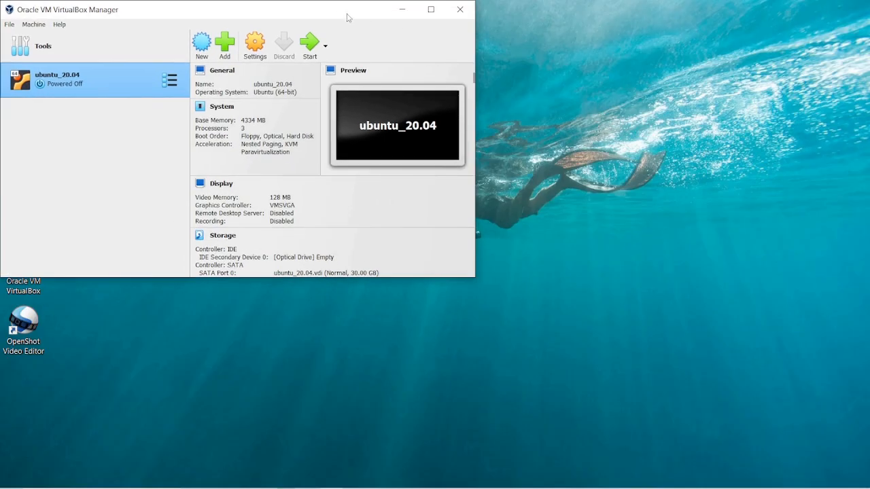
left_click_drag(333, 16, 363, 41)
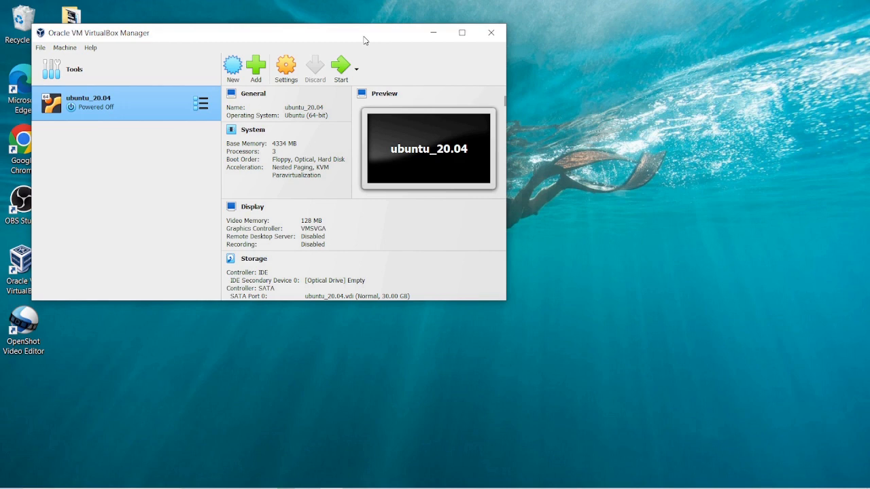
left_click(462, 33)
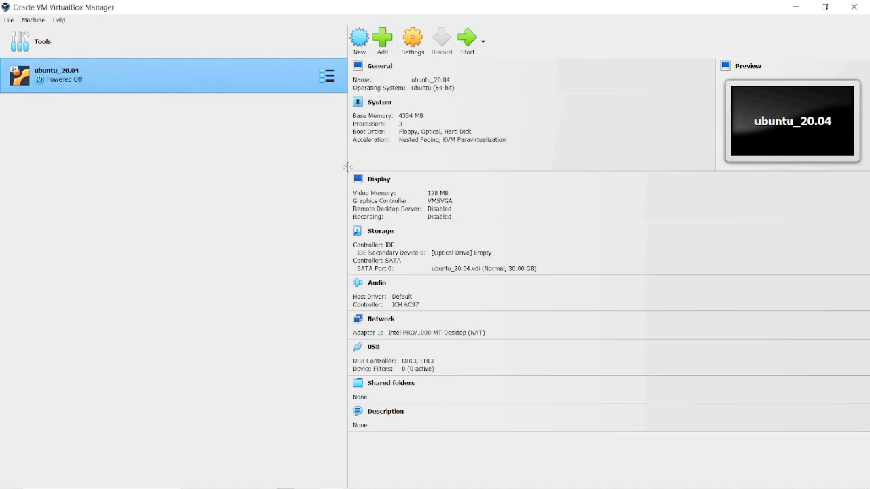
left_click_drag(347, 167, 244, 165)
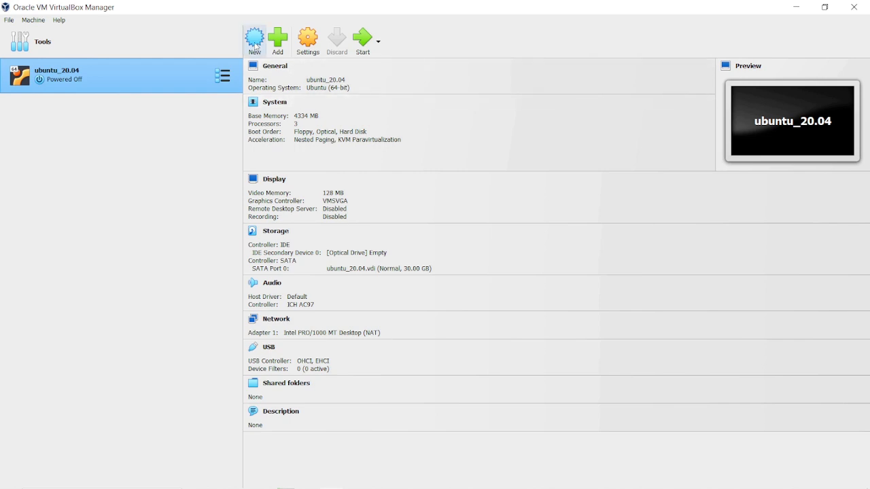
Create a new machine named ros_tutorial_ubuntu_20.04 with Type Linux, Version Ubuntu (64-bit)
left_click(255, 45)
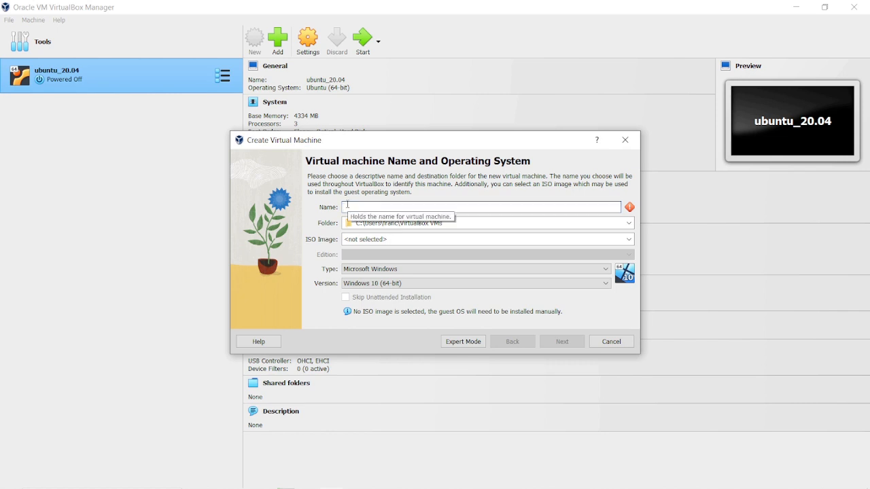
type("ros")
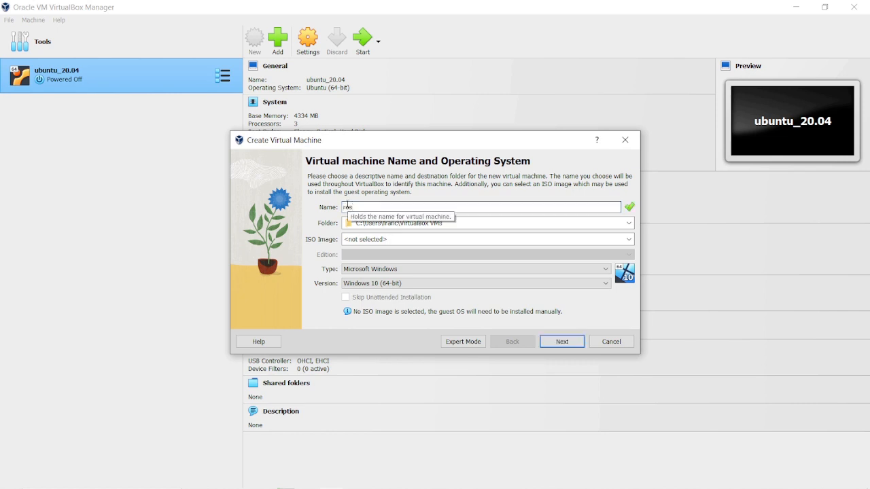
type("_")
type("tutorial_u")
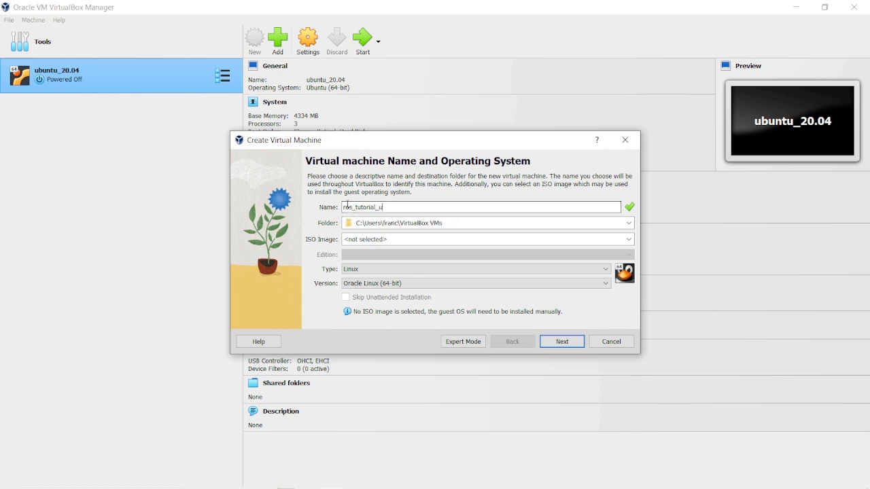
type("bunt")
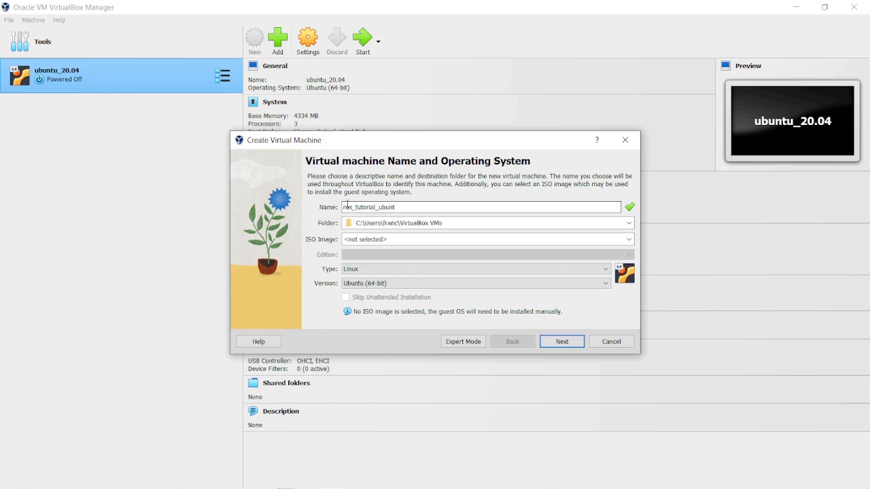
type("u_20.04")
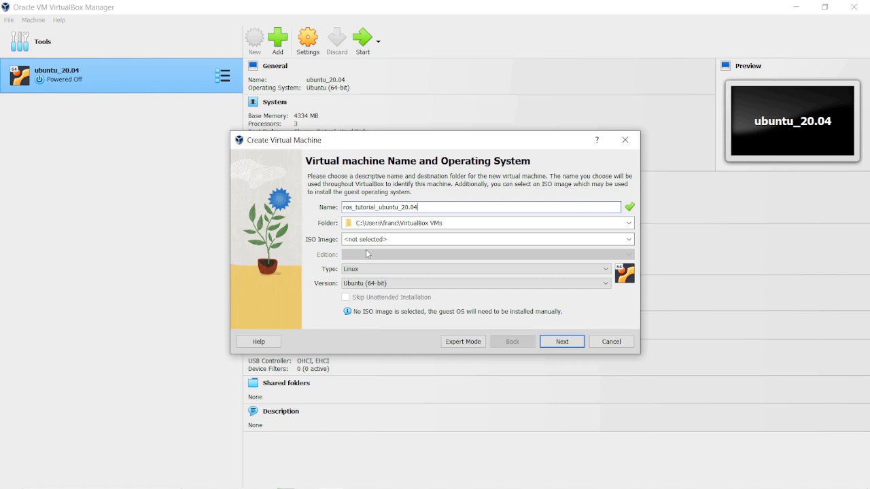
left_click(389, 269)
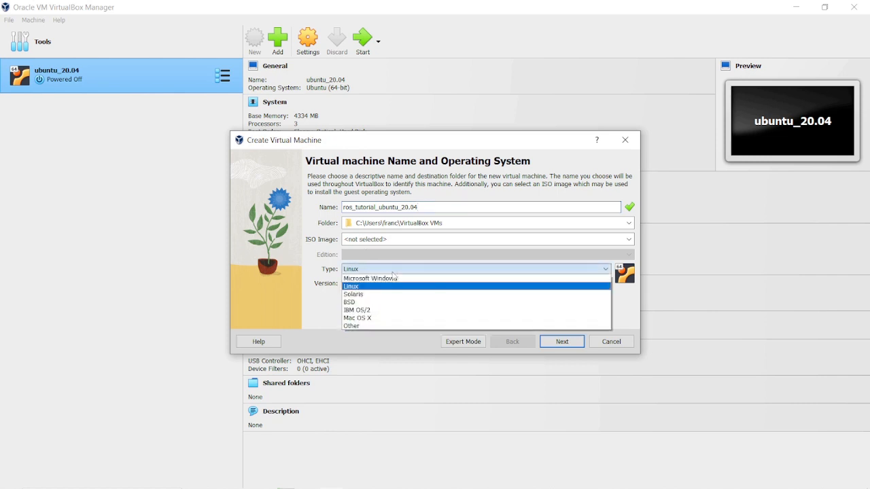
left_click(380, 287)
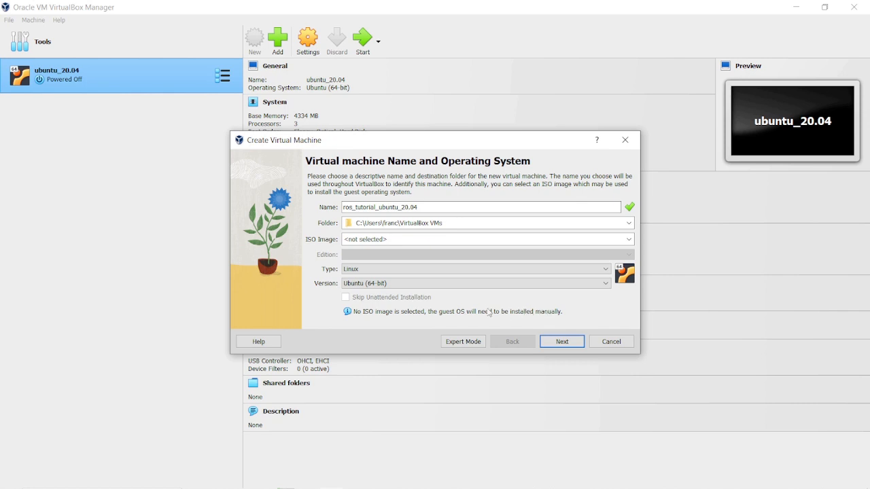
On the Hardware step, set base memory to 4508 MB and processors to 3
left_click(567, 347)
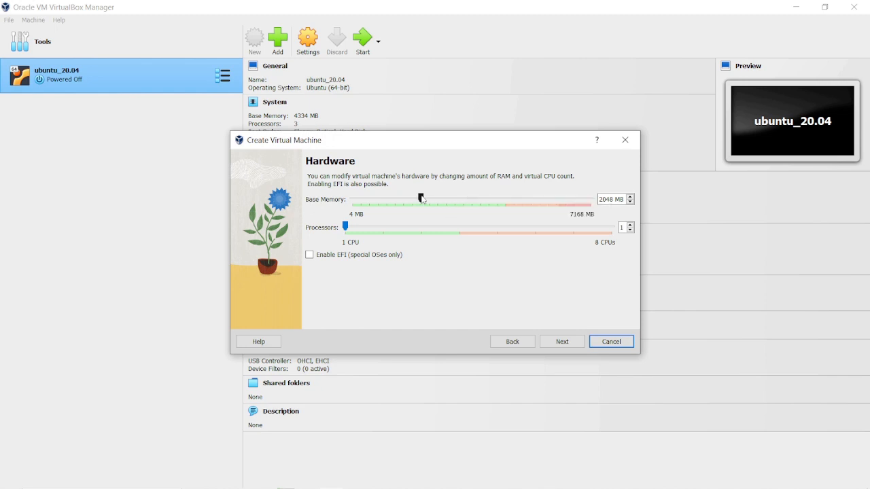
left_click_drag(423, 199, 505, 203)
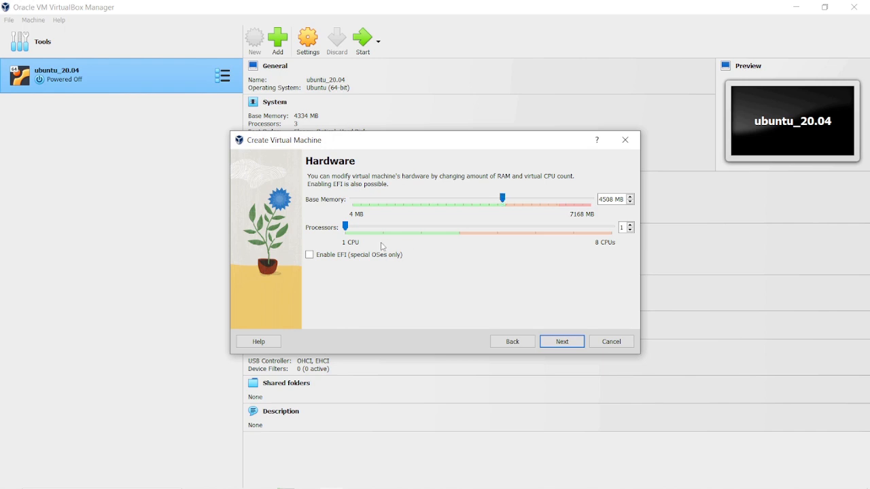
left_click_drag(364, 229, 381, 229)
Set the new virtual hard disk to 30 GB, review the summary and finish creating the machine
left_click(563, 344)
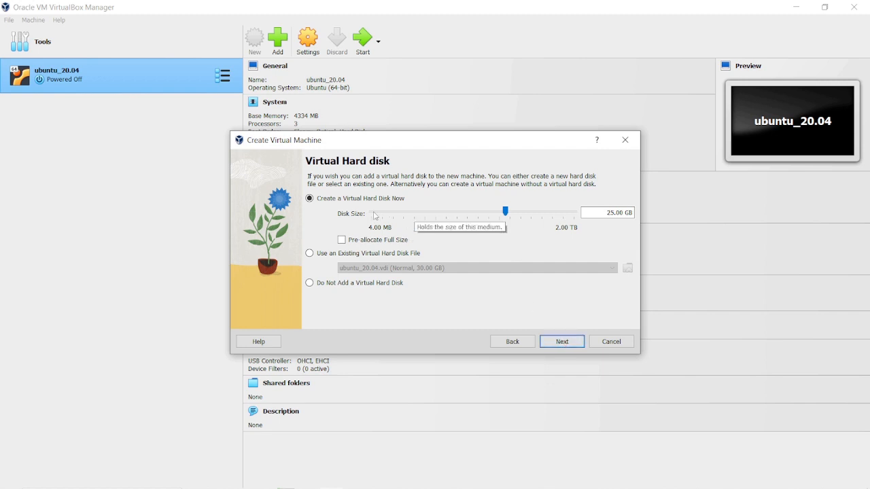
left_click_drag(505, 212, 511, 213)
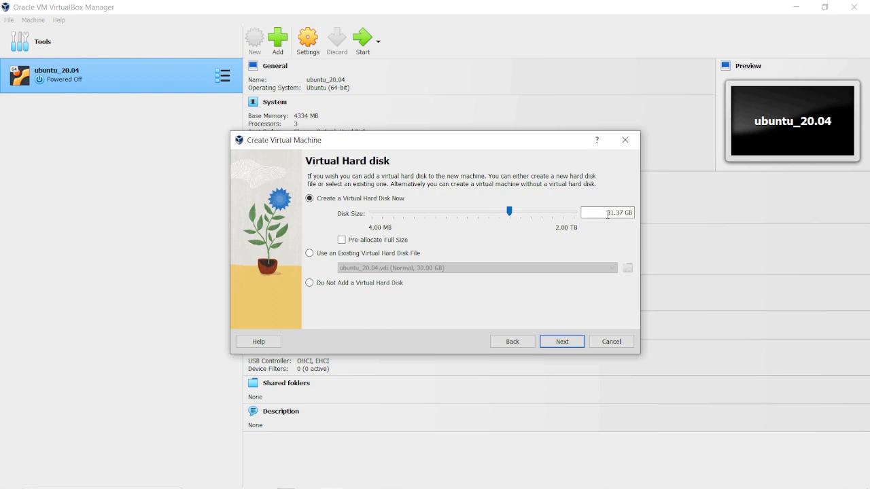
left_click_drag(606, 213, 622, 212)
type("30")
left_click(561, 342)
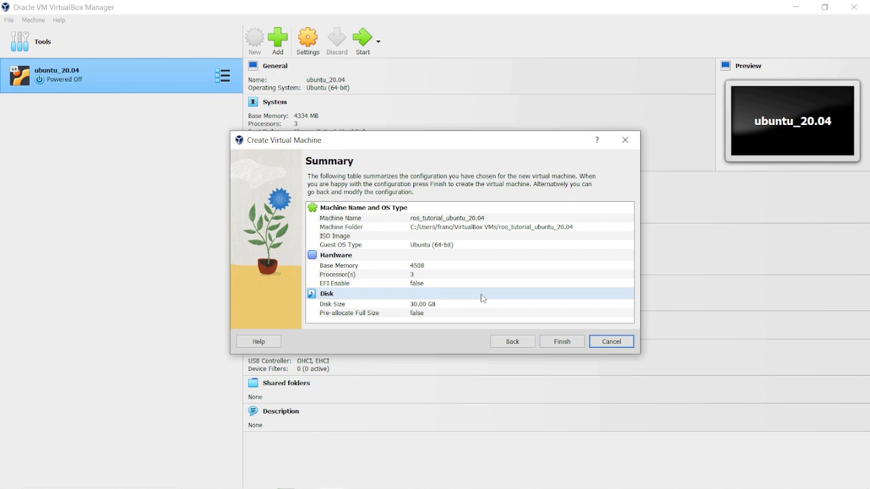
left_click(568, 344)
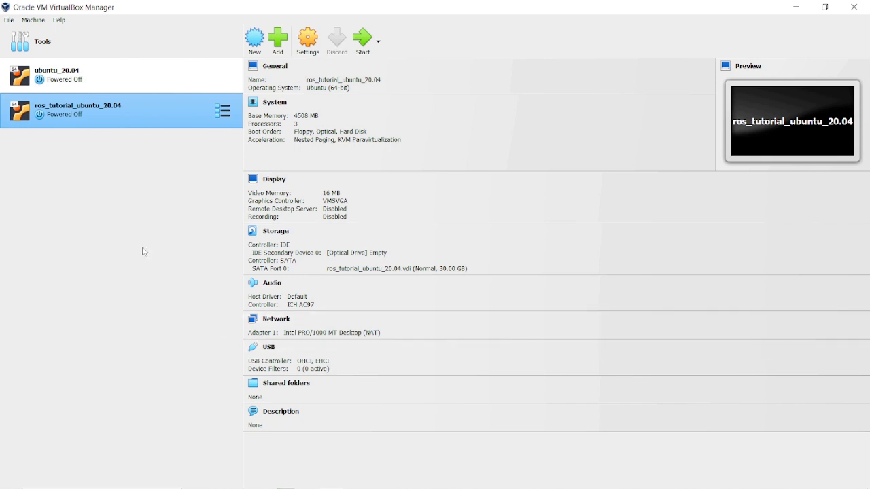
In the new machine's Network settings, change Adapter 1 from NAT to Bridged Adapter and save
left_click(110, 75)
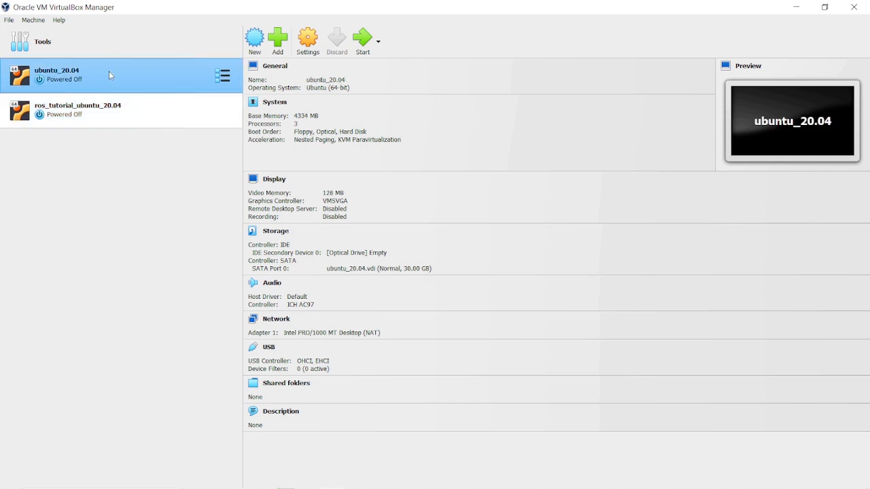
key("Down")
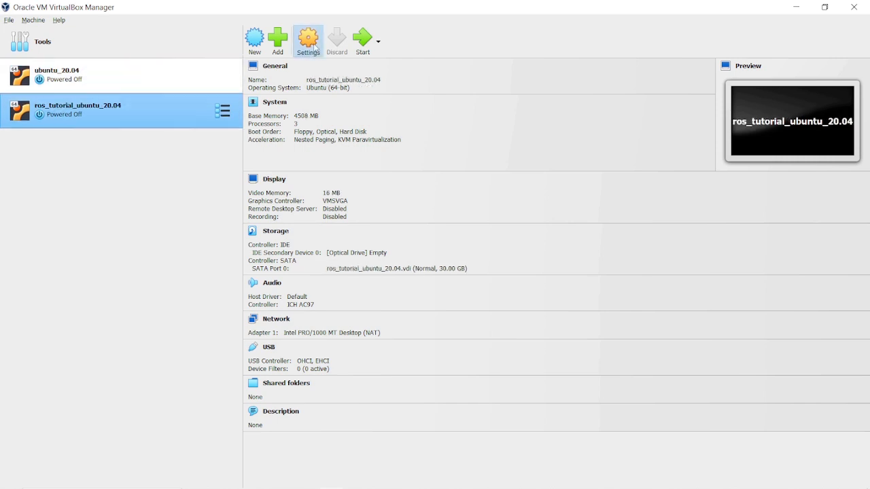
left_click(316, 49)
left_click(305, 230)
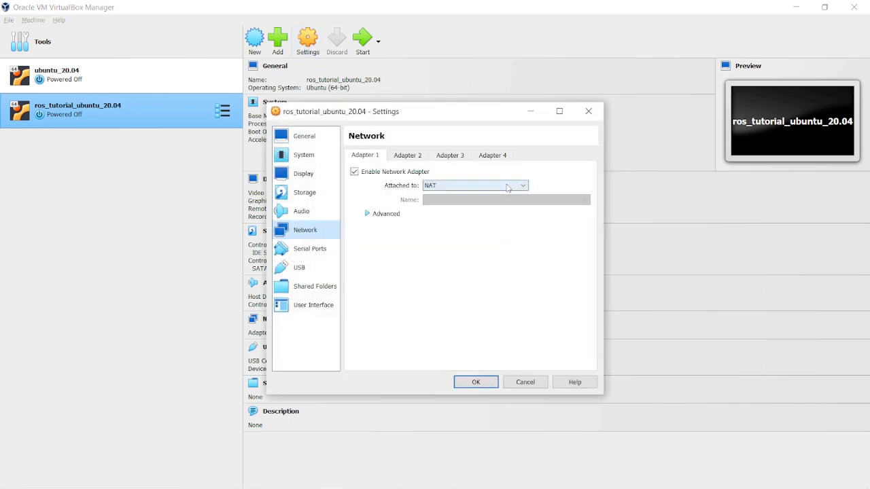
left_click(507, 189)
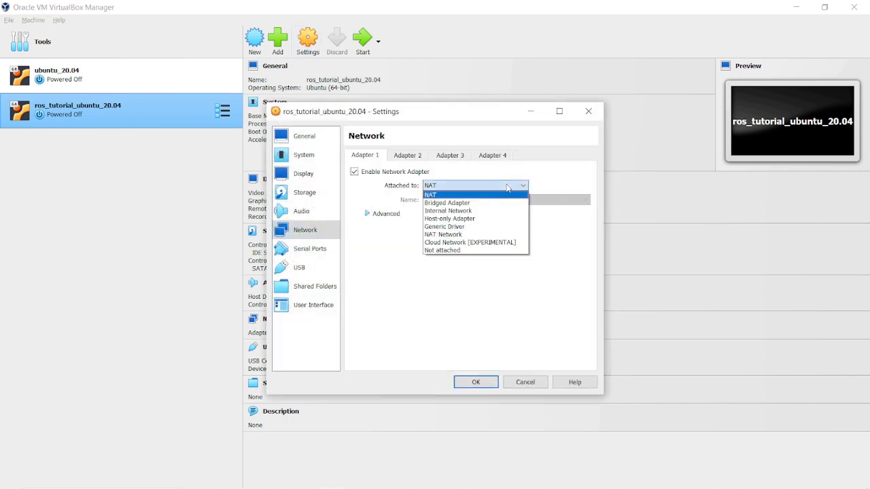
left_click(468, 203)
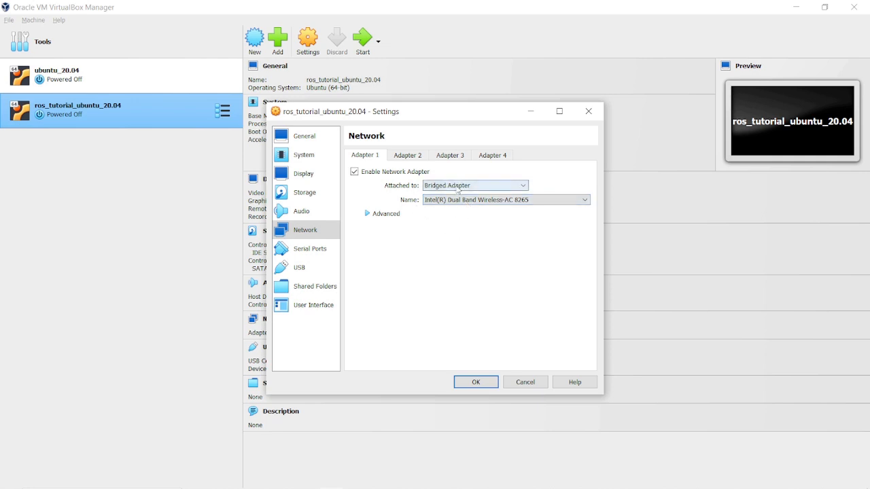
left_click(474, 382)
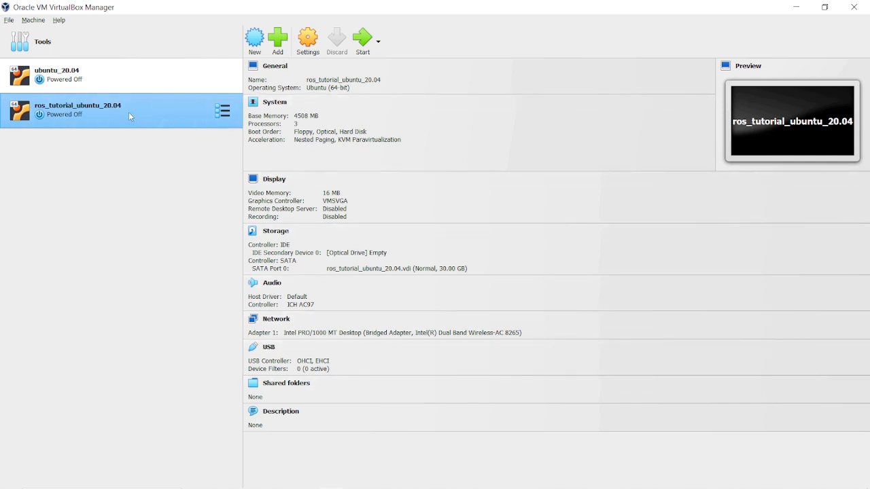
Start the machine, mount the Ubuntu 20.04.5 ISO from Downloads and retry the boot
left_click(367, 42)
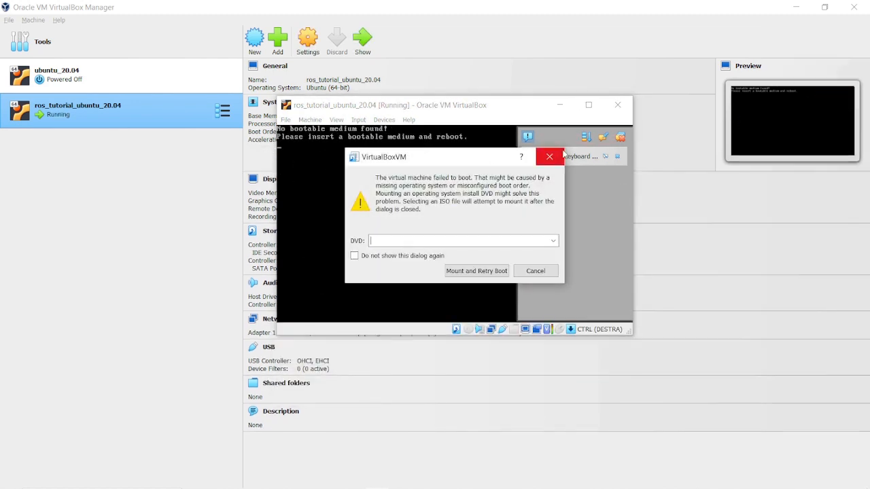
left_click(553, 242)
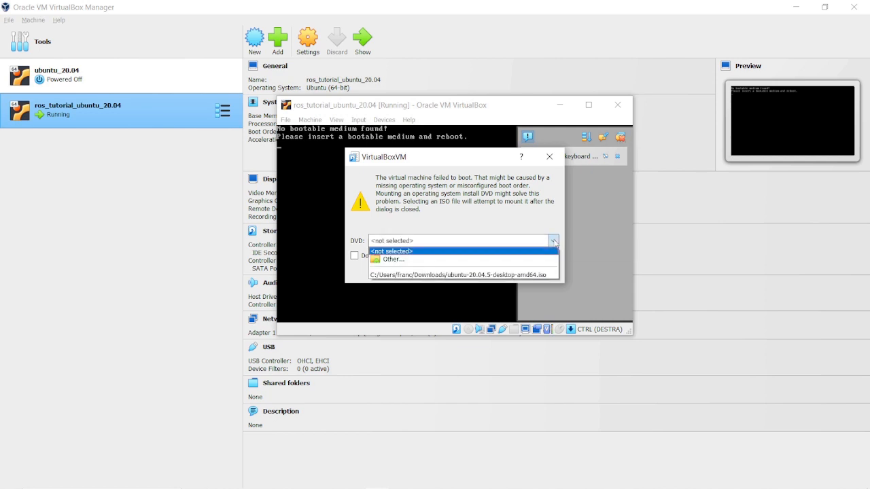
left_click(390, 260)
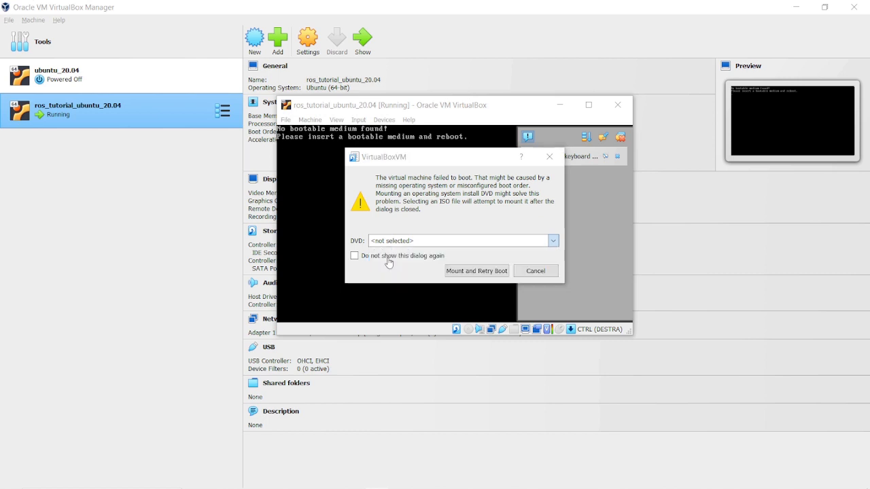
left_click(398, 324)
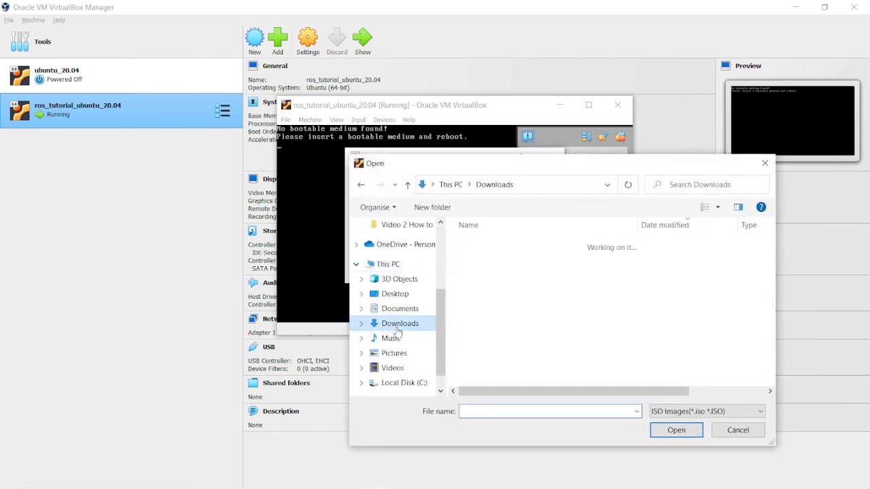
double_click(516, 259)
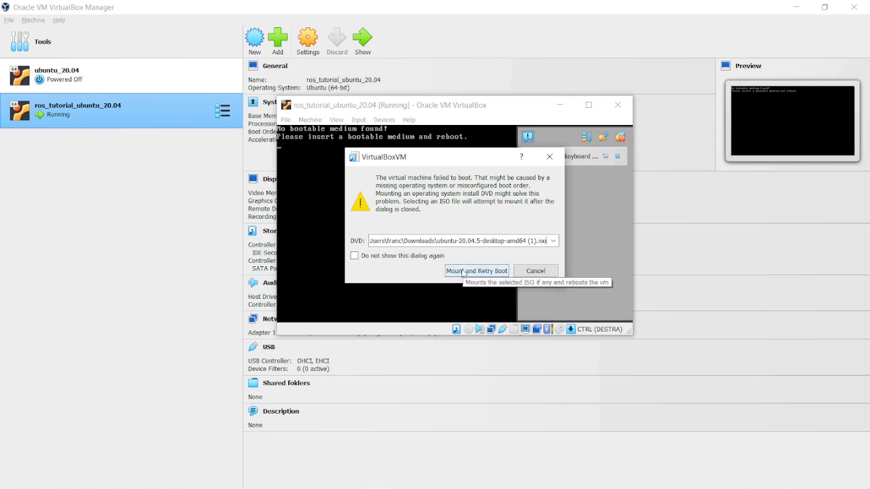
left_click(463, 273)
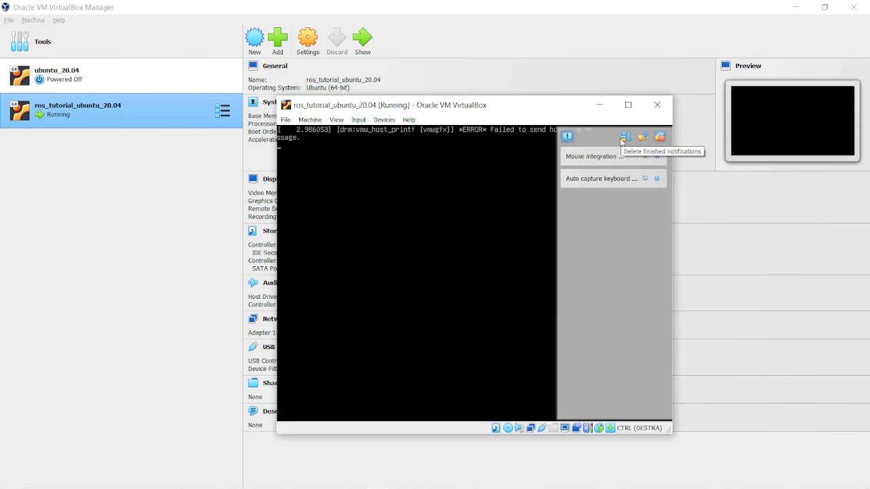
Dismiss the notification panel and maximize the VM window while the installer boots
left_click(660, 138)
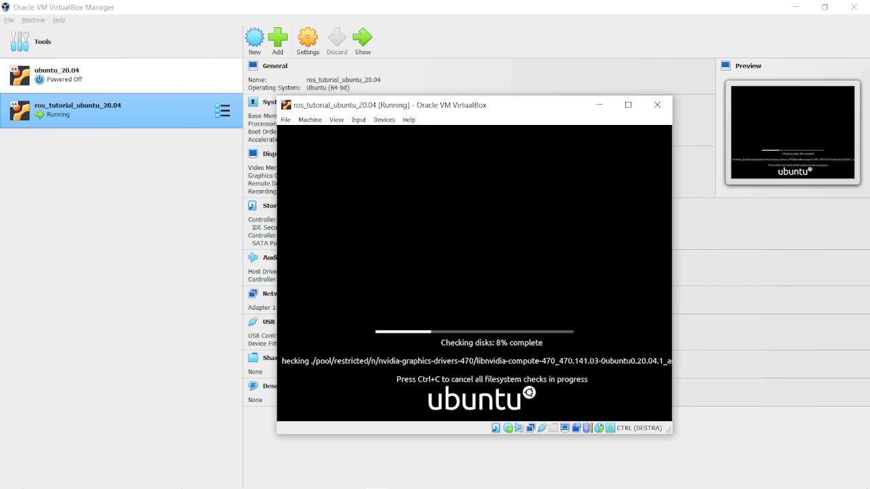
double_click(568, 100)
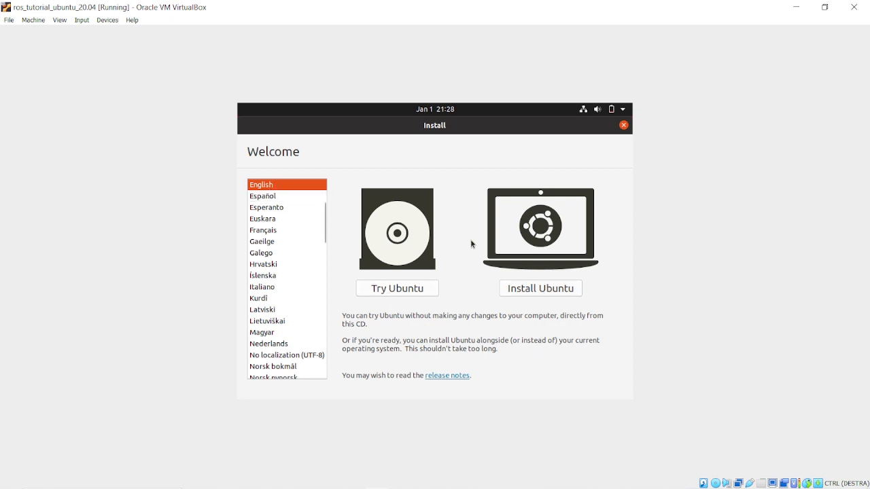
Choose Install Ubuntu, select the Italian keyboard layout and continue
left_click(535, 292)
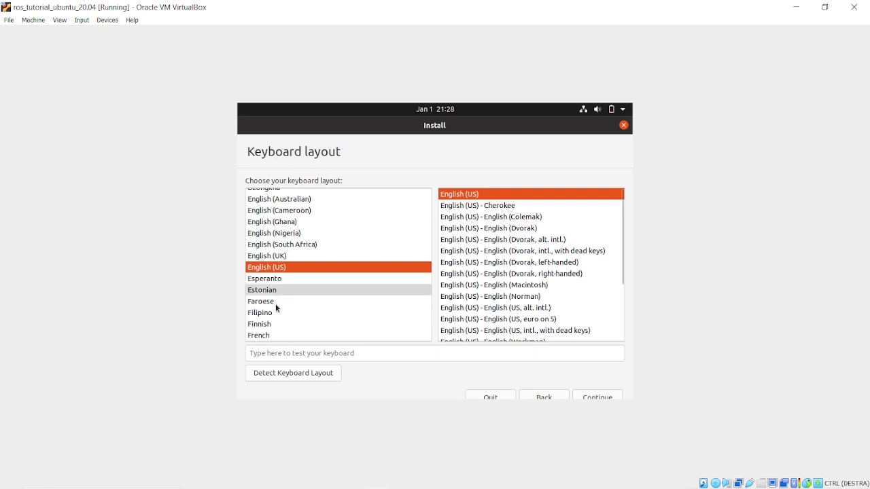
scroll(278, 312, "down", 1)
scroll(289, 259, "up", 1)
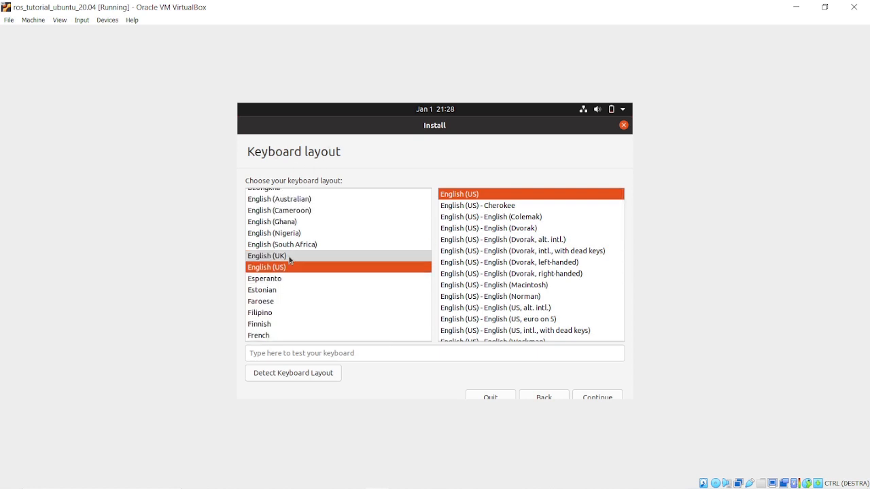
scroll(289, 260, "up", 2)
scroll(289, 260, "down", 3)
scroll(289, 259, "down", 3)
scroll(290, 260, "down", 1)
scroll(289, 260, "down", 1)
scroll(289, 259, "down", 1)
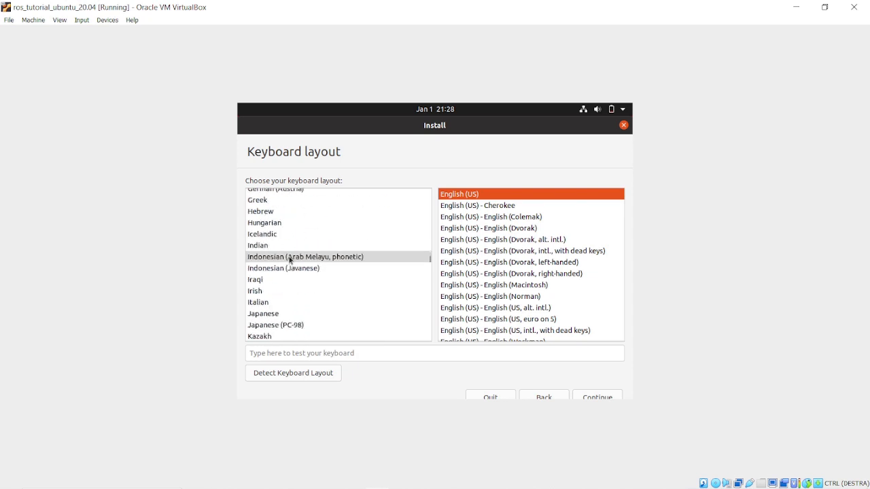
left_click(259, 305)
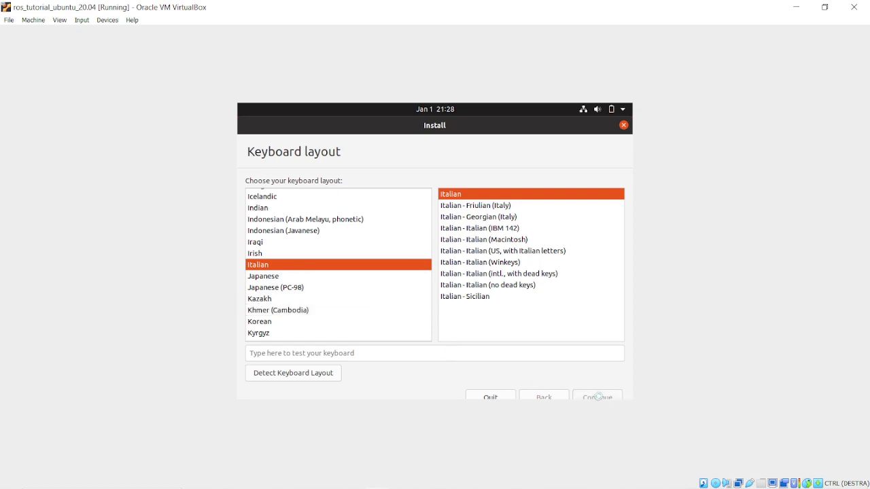
left_click(598, 398)
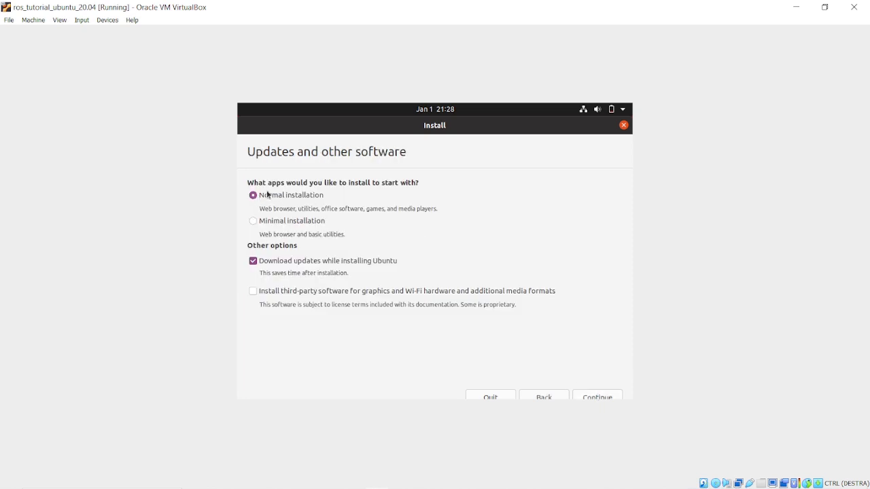
Choose Minimal installation, Erase disk and install Ubuntu, Install Now, and confirm writing partitions
left_click(252, 222)
left_click(590, 398)
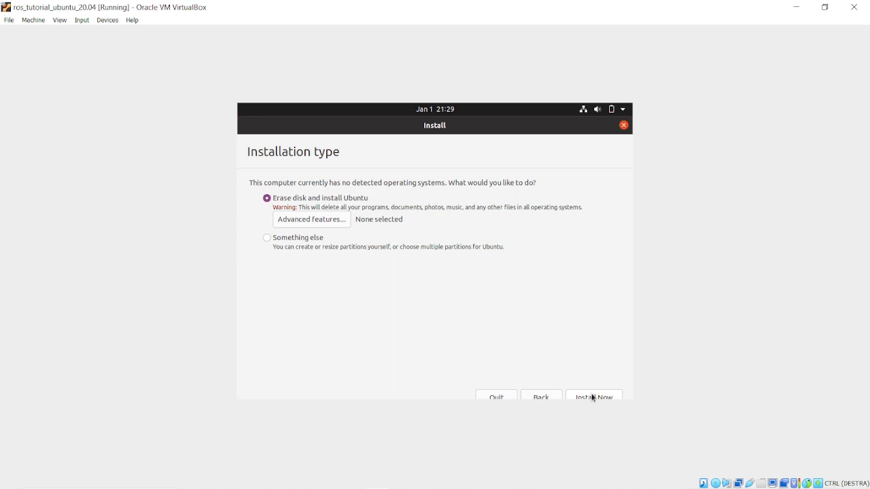
left_click(592, 398)
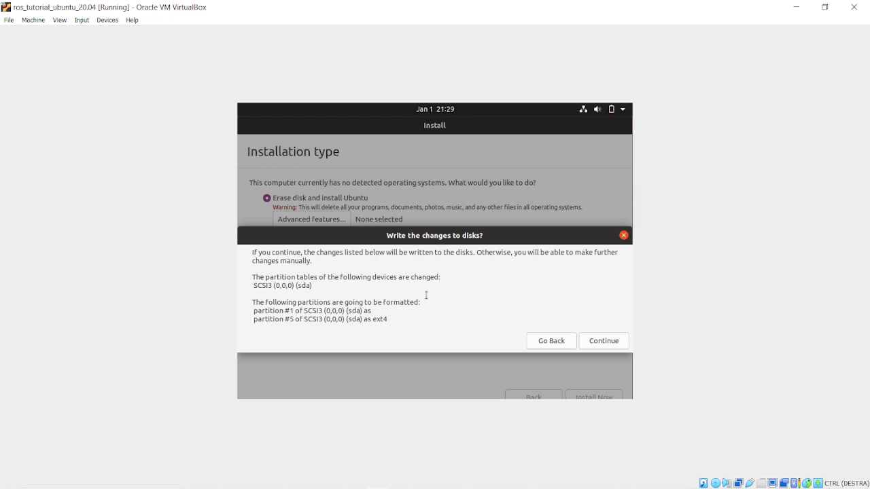
left_click(599, 342)
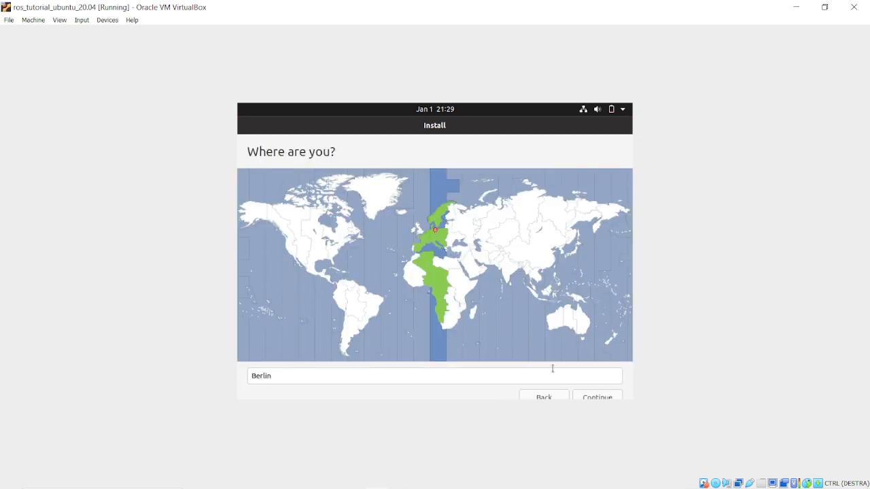
Accept the Berlin time zone and submit the user account details to start installing
left_click(595, 398)
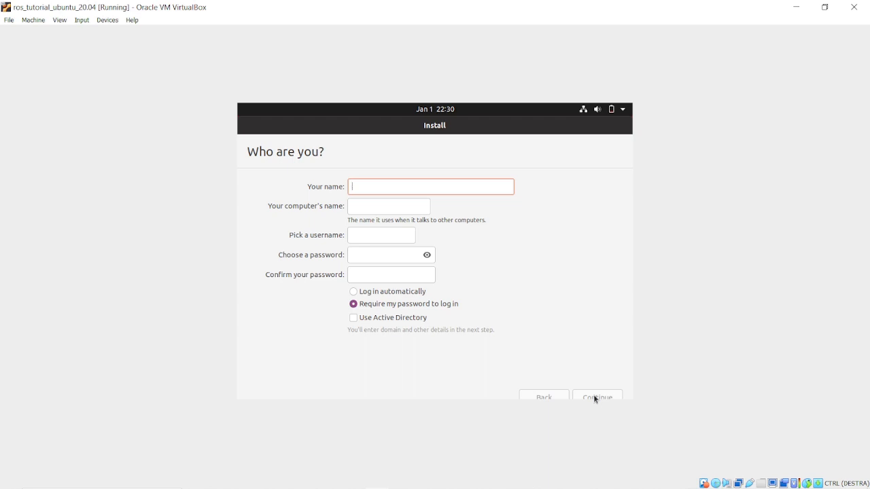
type("ros")
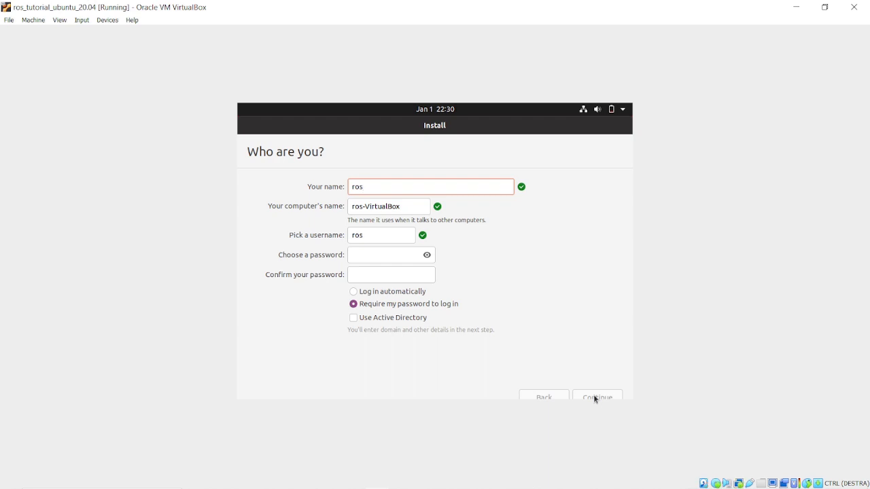
type("z")
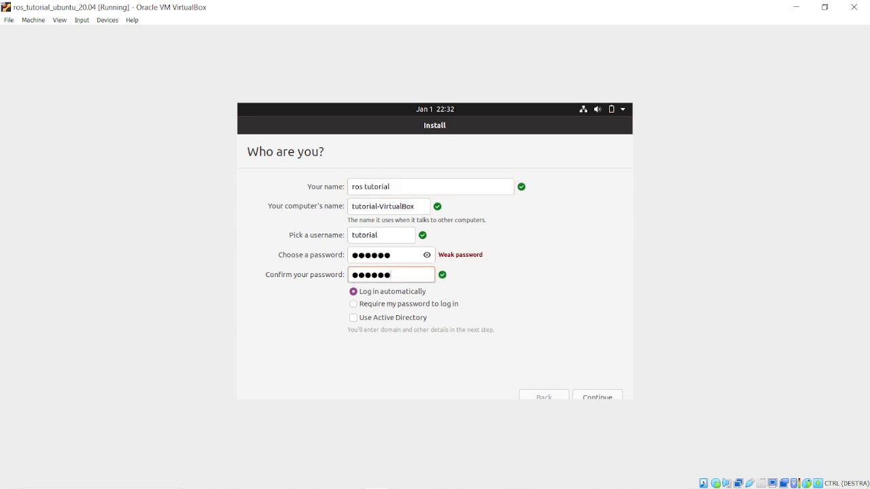
left_click(596, 396)
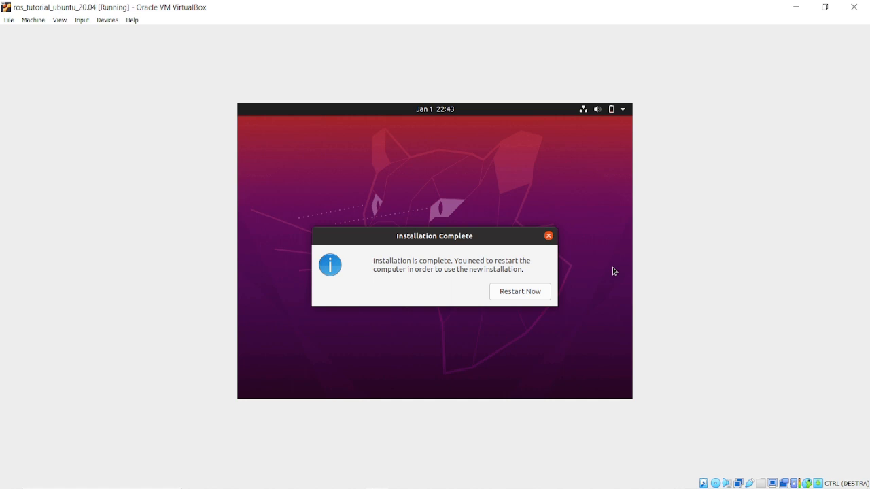
Restart the VM after installation and continue past the remove-medium prompt
left_click(516, 293)
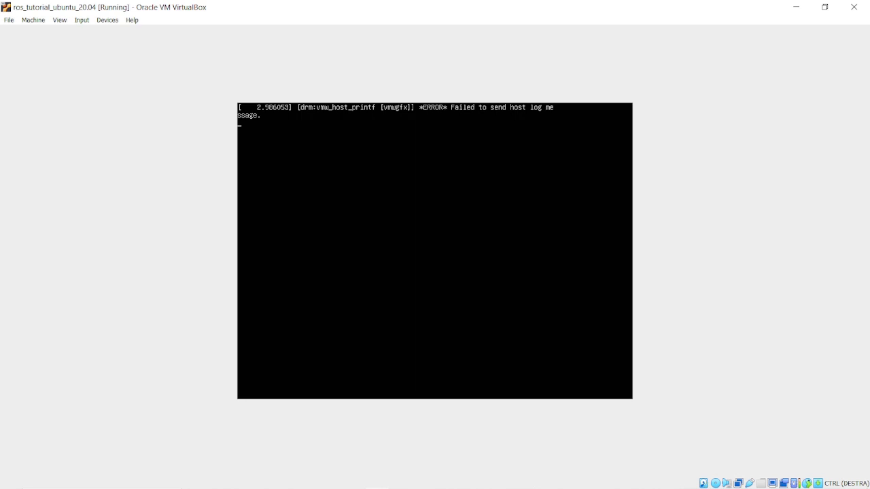
left_click(824, 7)
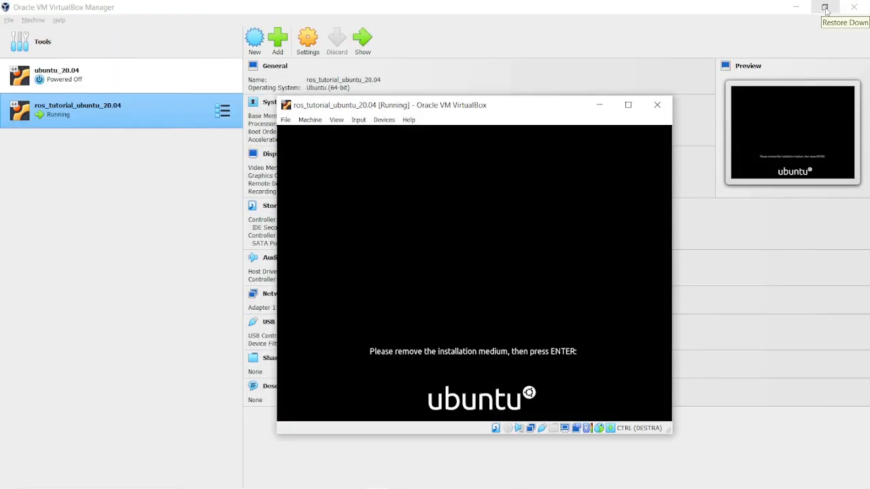
key("Return")
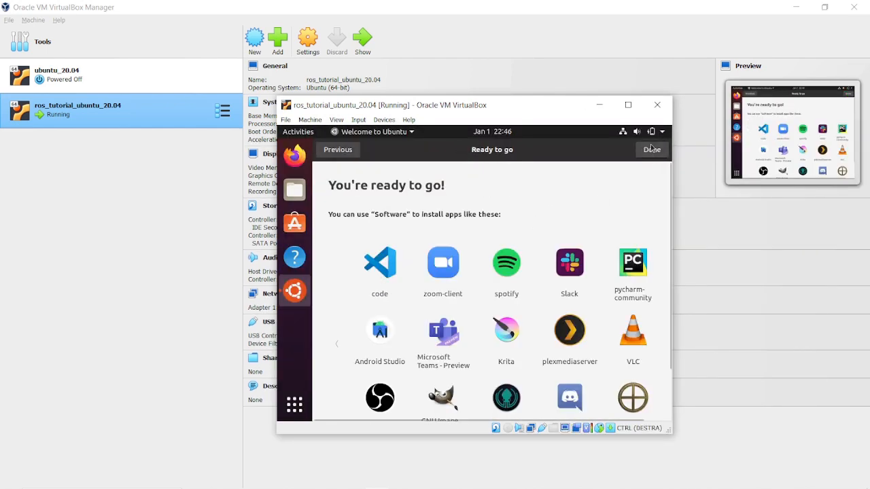
Maximize and restore the VM window twice to check whether the guest display resizes
mouse_move(555, 107)
left_mouse_down()
mouse_move(430, 104)
mouse_move(537, 104)
left_mouse_up()
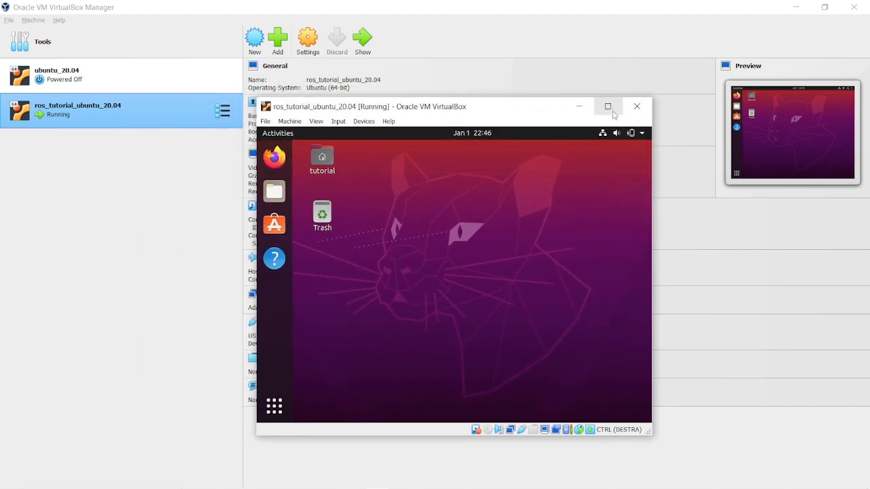
left_click(610, 107)
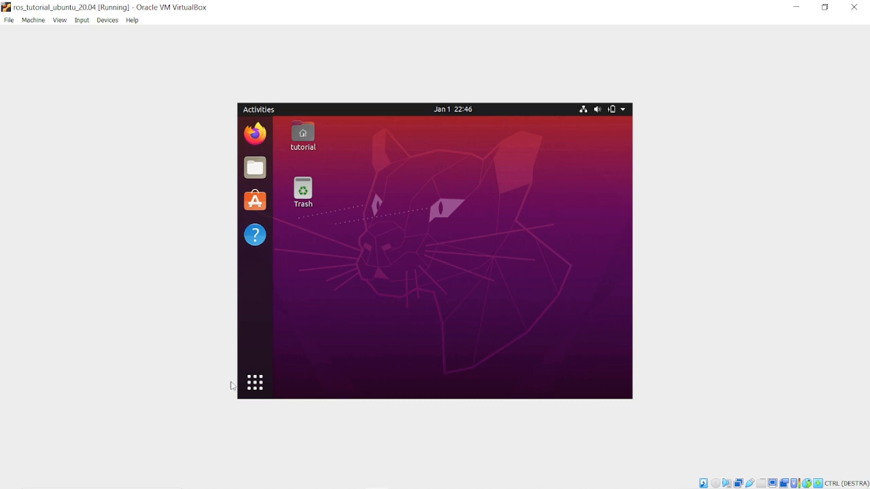
left_click(824, 6)
left_click(607, 106)
left_click(831, 7)
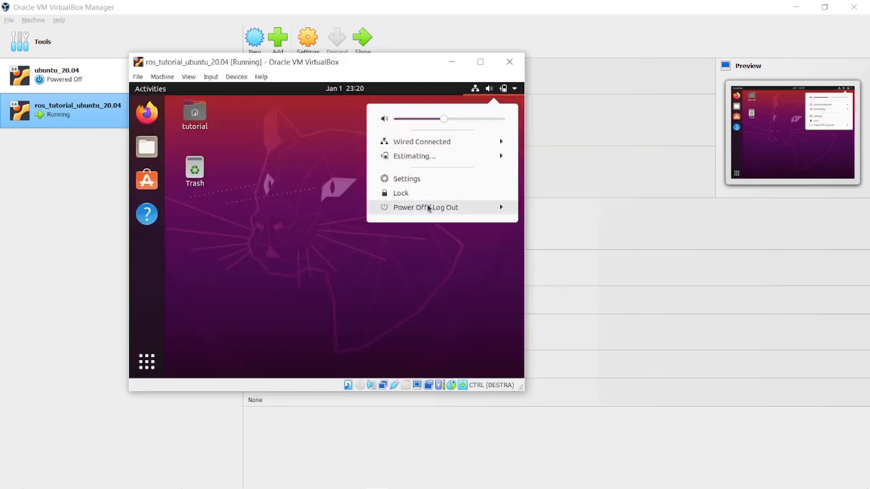
Power off the Ubuntu guest from its system menu and confirm the shutdown
left_click(429, 208)
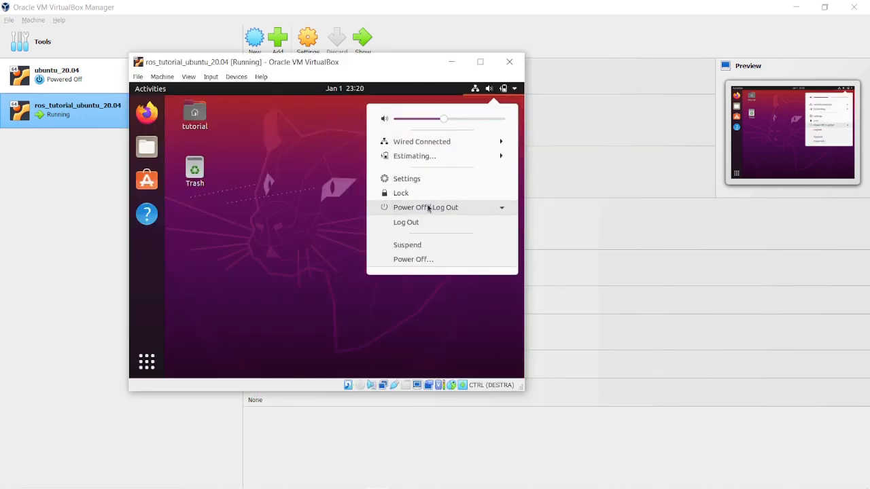
left_click(414, 261)
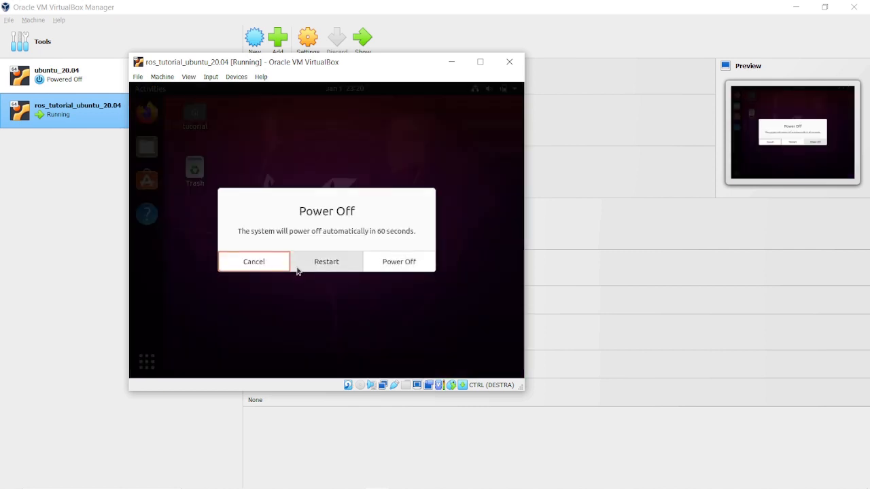
left_click(386, 262)
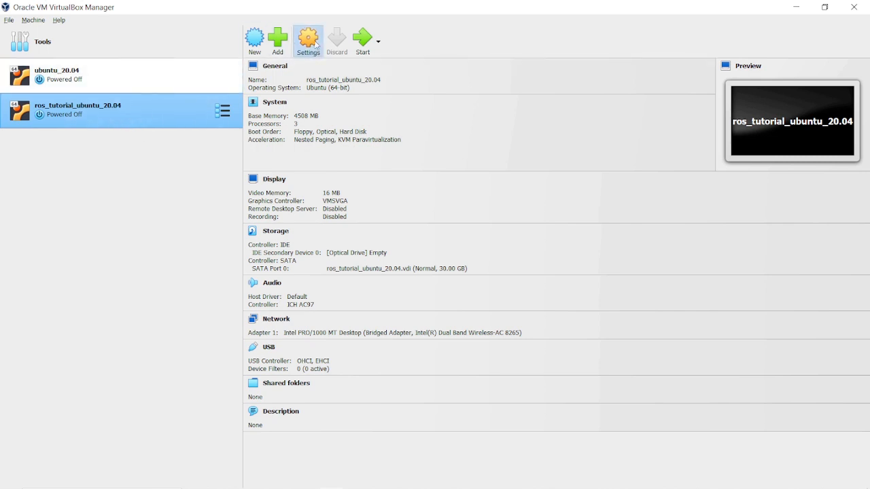
Set the machine's Display video memory to 128 MB and apply the settings
left_click(316, 46)
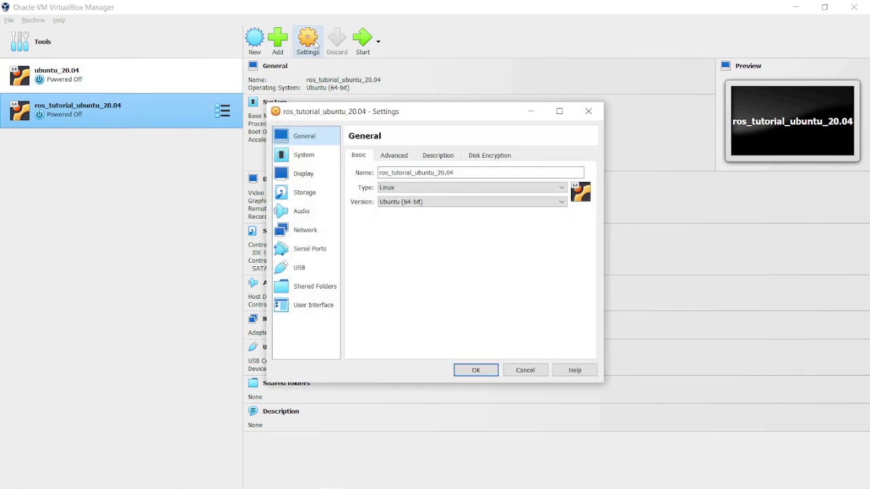
left_click(303, 175)
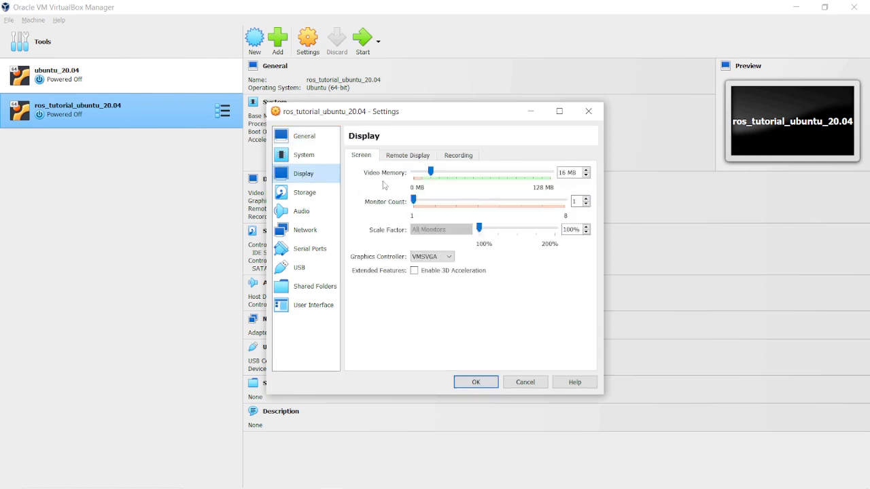
left_click_drag(432, 171, 562, 176)
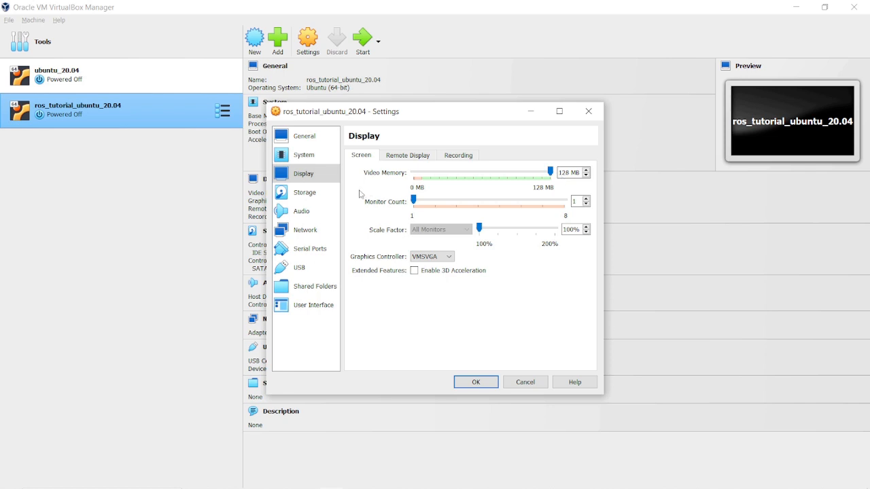
left_click(476, 383)
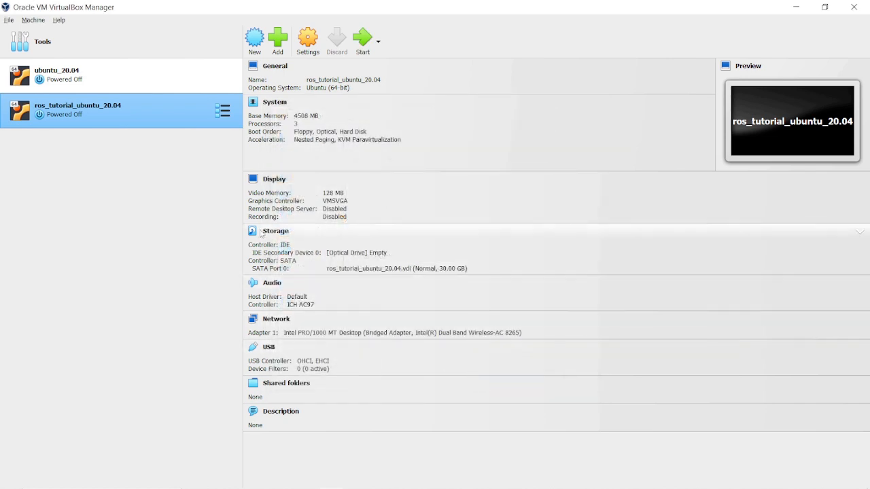
Start the virtual machine, then maximize and restore its window to test resizing
left_click(361, 46)
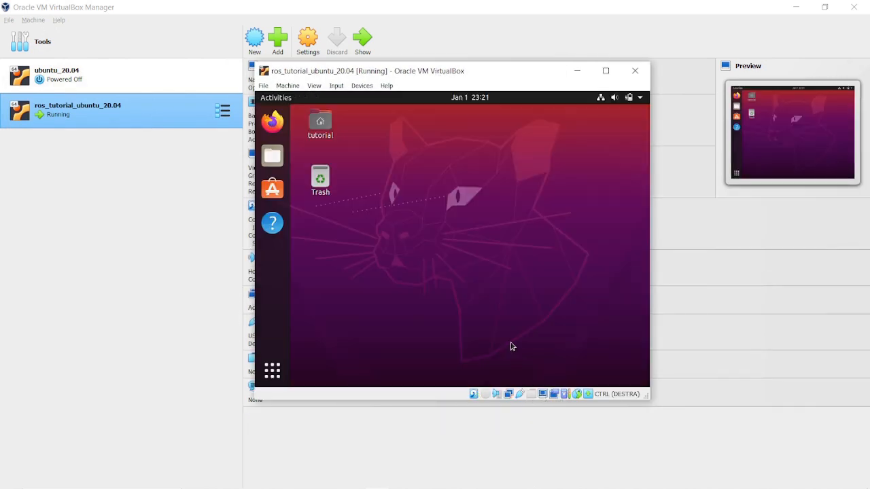
left_click(606, 71)
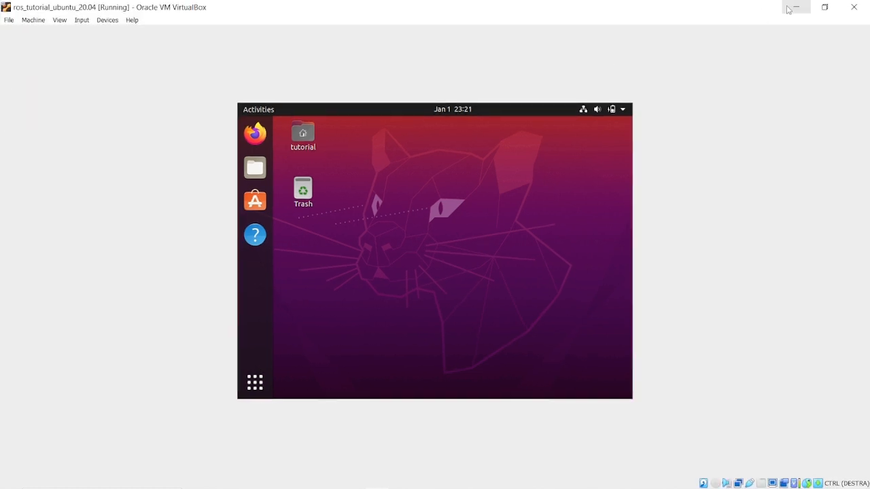
left_click(823, 7)
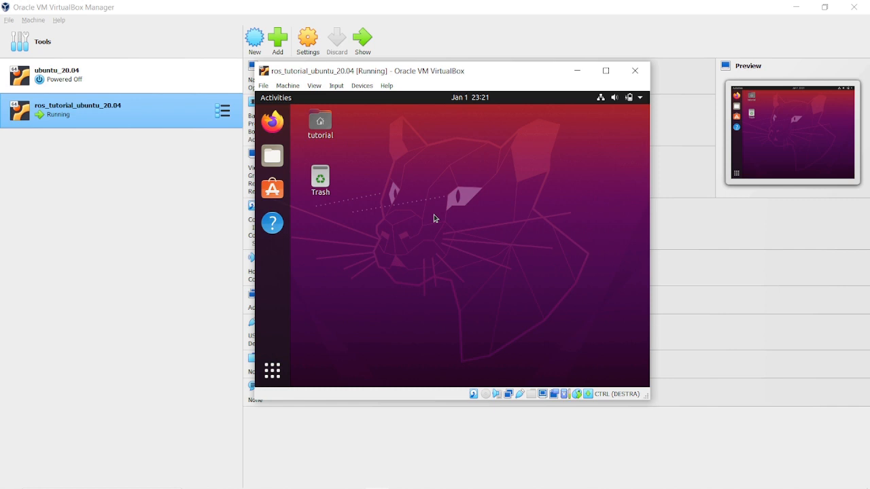
Insert the Guest Additions CD image from the Devices menu and run its autorun software
left_click(362, 86)
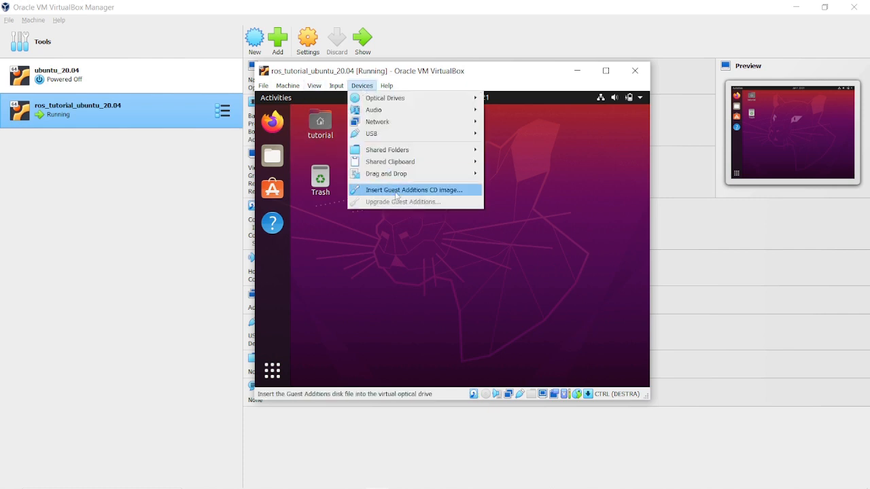
left_click(395, 196)
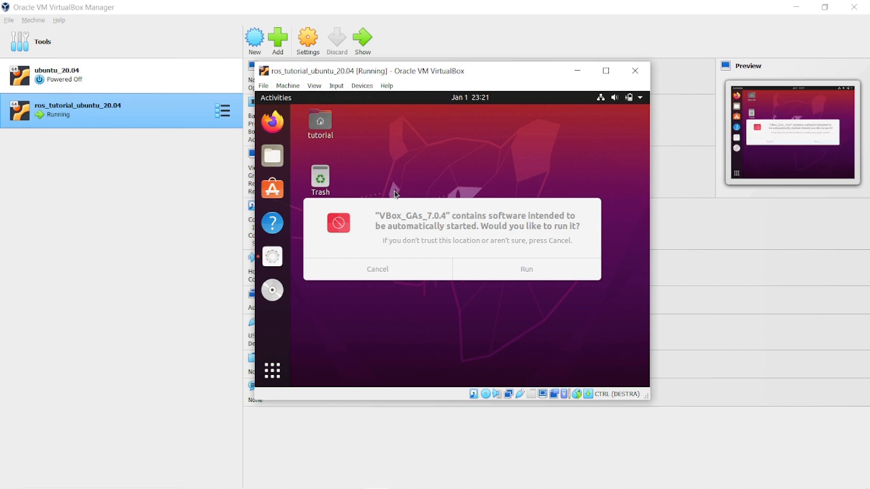
left_click(522, 274)
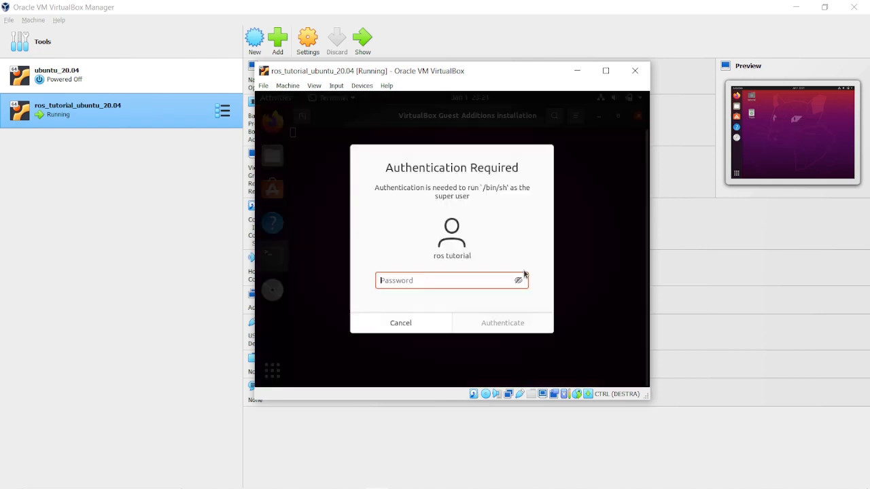
type("*****")
Authorize the installer, dismiss its terminal, and browse the VBox_GAs_7.0.4 disc contents
key("Return")
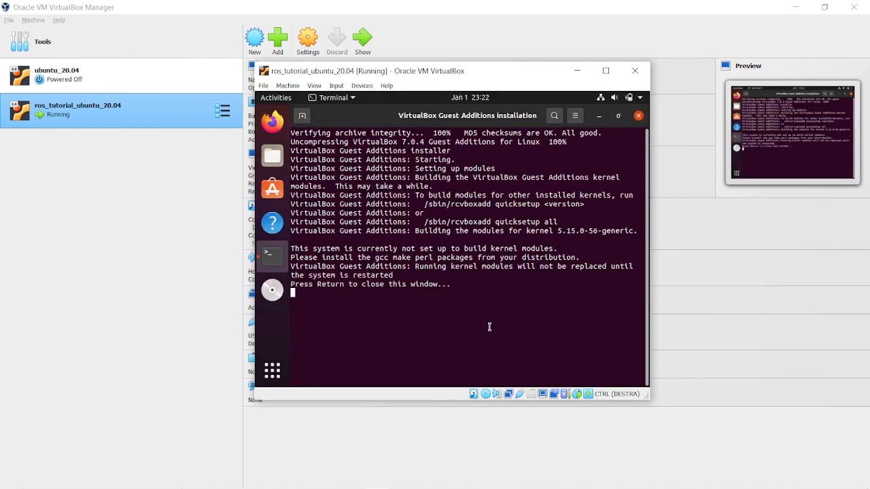
key("Return")
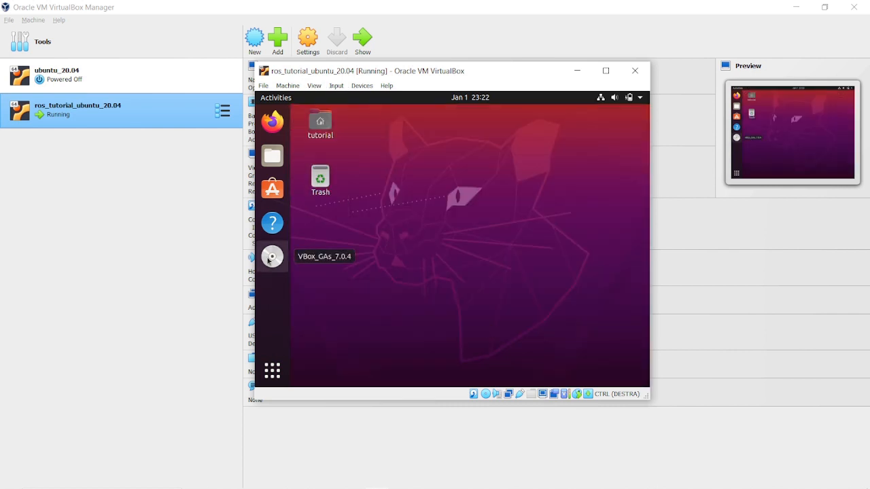
left_click(271, 259)
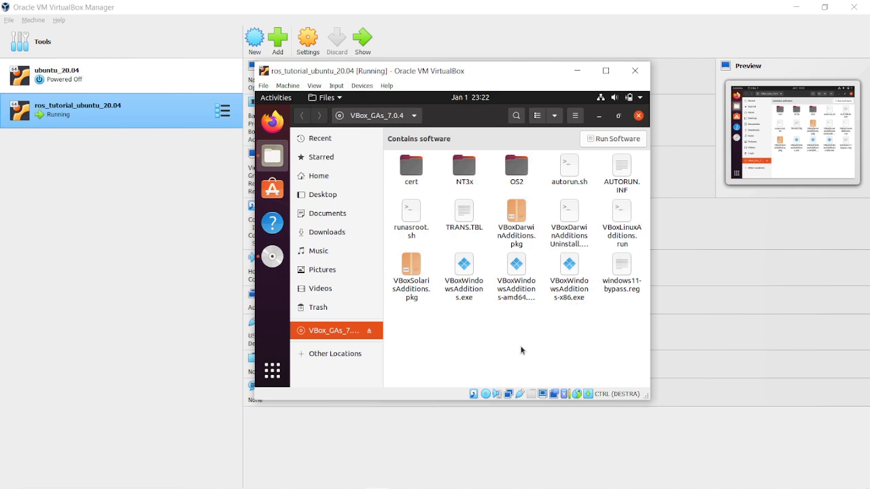
Open a new terminal in the Ubuntu guest with Ctrl+Alt+T
key("ctrl+alt+t")
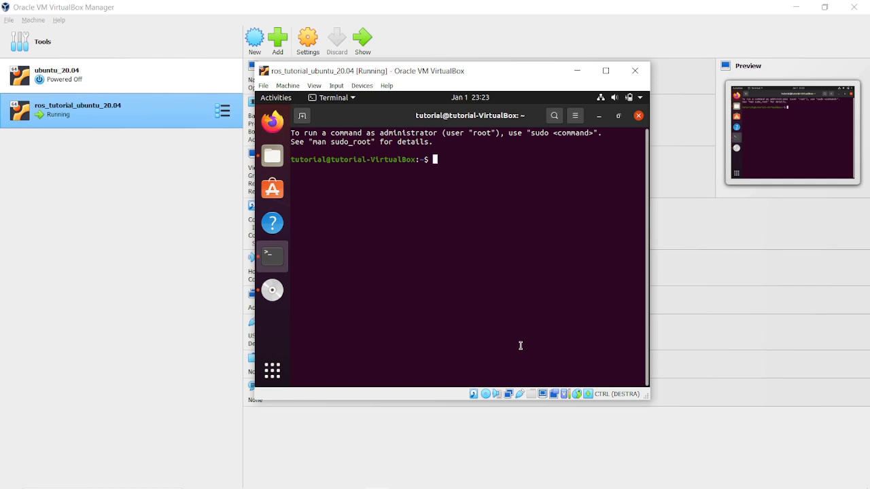
type("findmnt")
Run findmnt, then sudo VBoxLinuxAdditions.run, which warns gcc, make and perl are missing
key("Return")
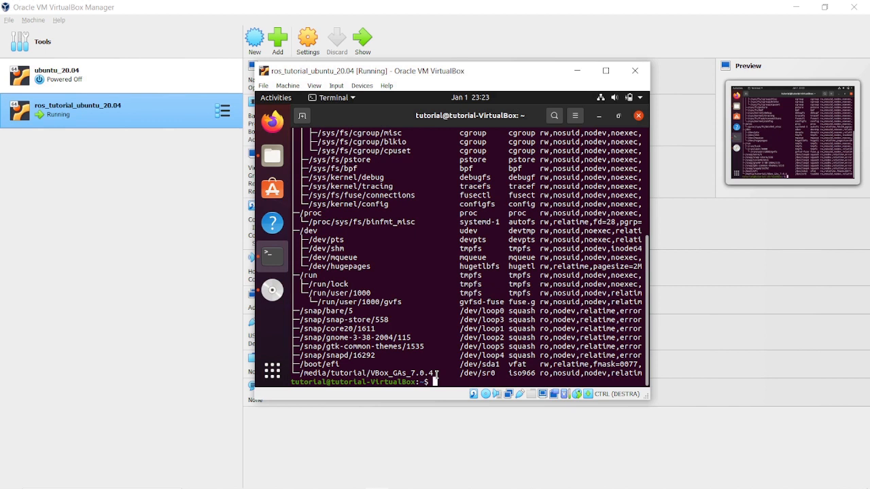
type("sudo /media/tutorial/VBox_GAs_7.0.4")
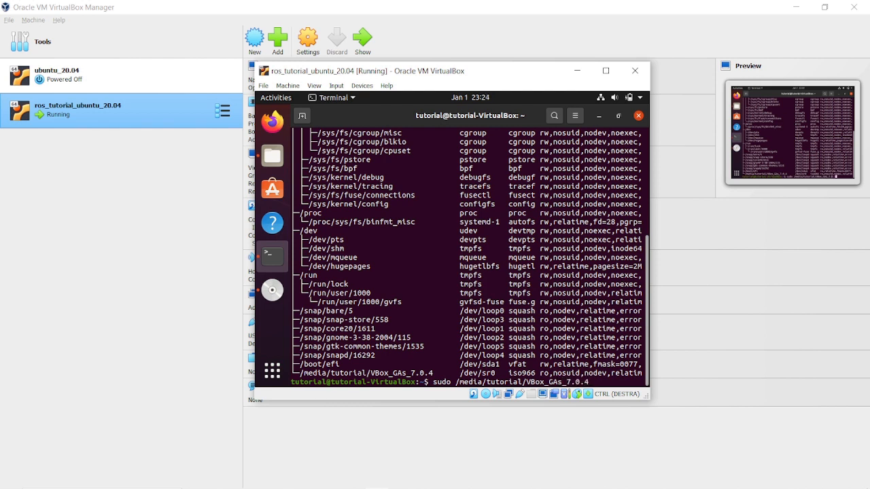
type("/VBoxLinux")
key("Tab")
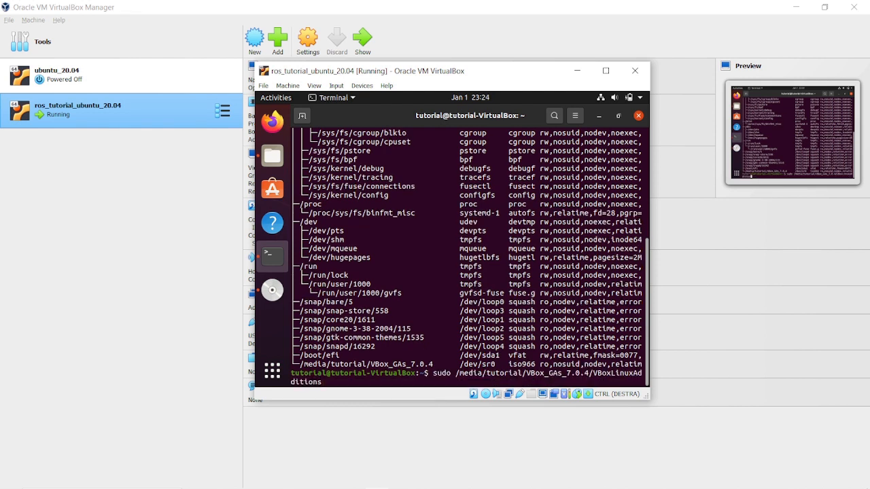
key("Return")
type(".run")
key("Return")
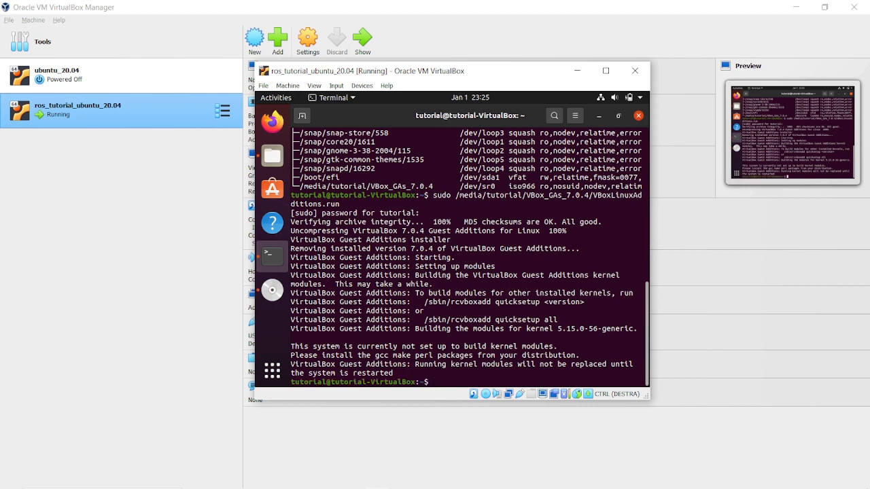
mouse_move(321, 358)
left_mouse_down()
mouse_move(539, 365)
mouse_move(569, 356)
left_mouse_up()
Run sudo apt-get update to refresh the guest's package lists
left_click(443, 380)
type("sudo apt-get update")
key("Return")
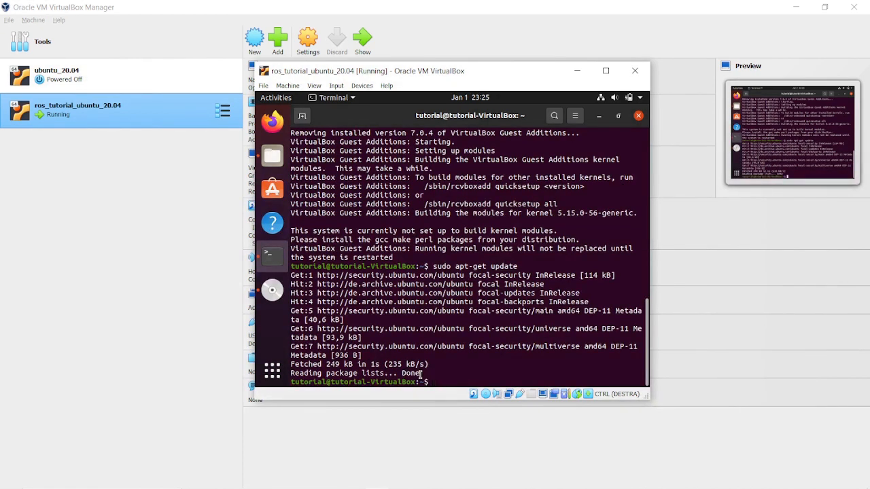
type("sudo")
type(" apt-get install build-essential")
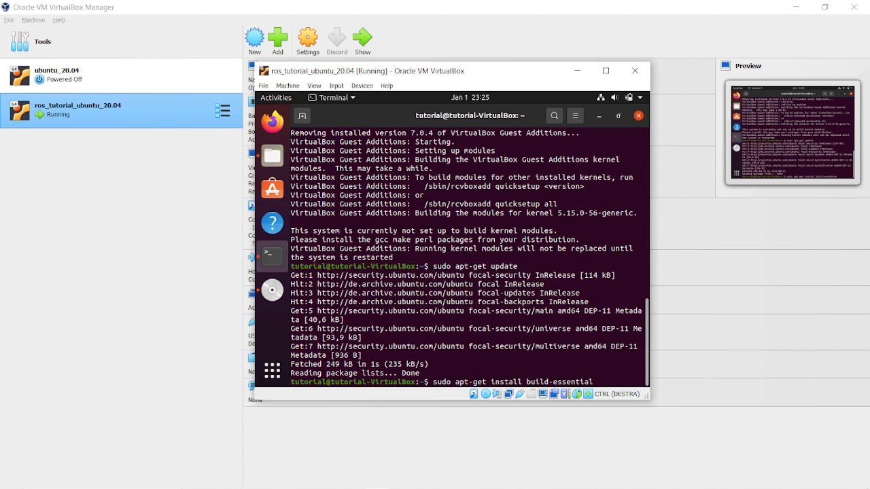
type(" gcc male perl ")
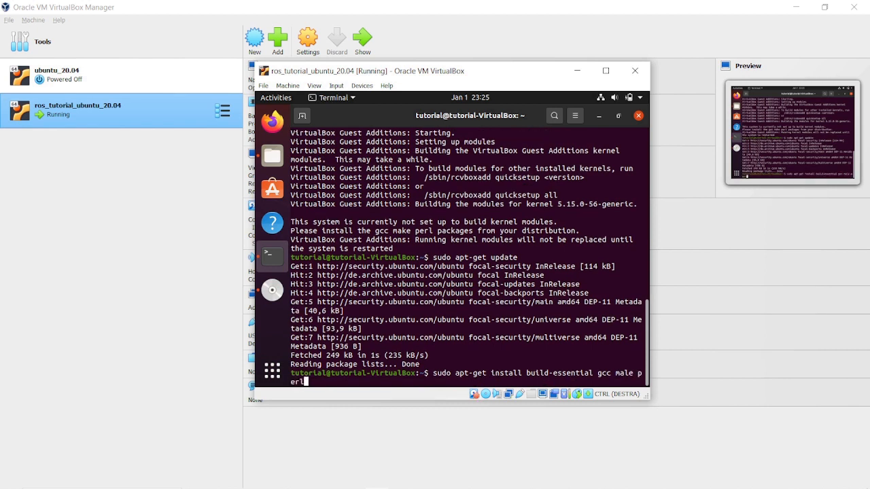
type("dk")
type("ms")
Install build-essential, gcc, make, perl and dkms with apt-get, fixing 'male' to 'make' and answering Y
key("Return")
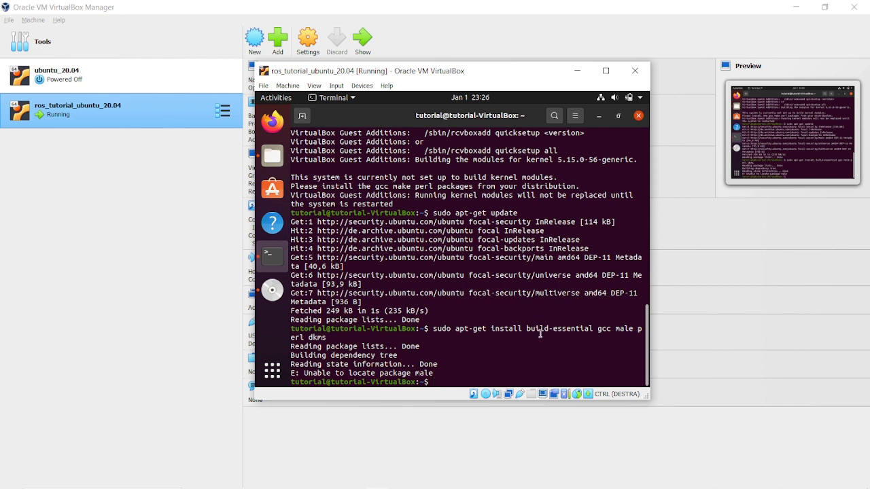
key("Up")
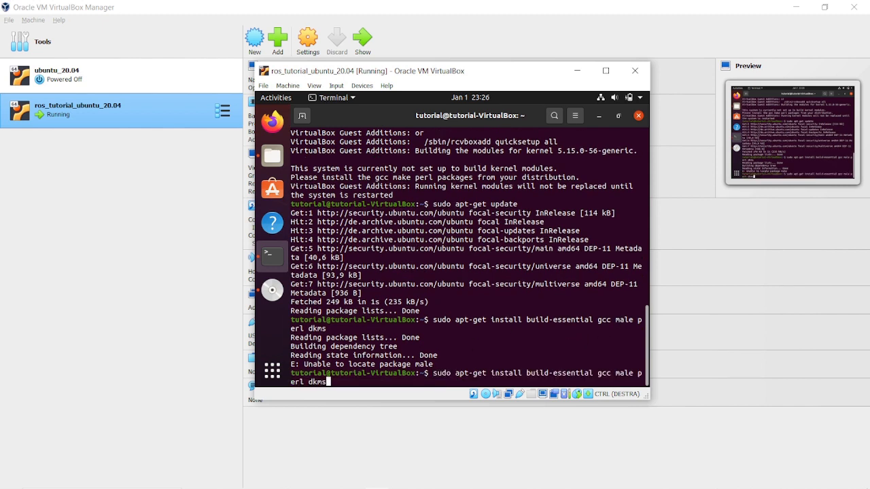
key("Left")
key("Left")
key("Left")
key("Left")
key("Left")
key("Left")
key("Left")
key("BackSpace")
type("k")
key("Return")
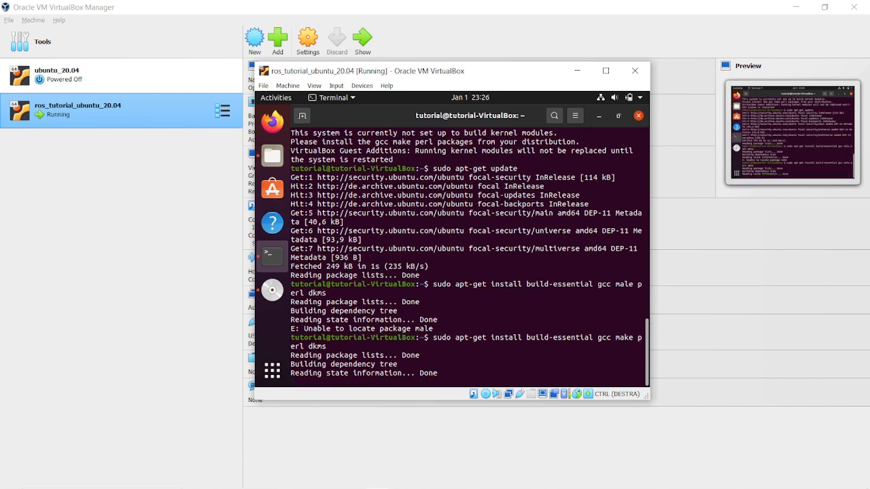
key("Return")
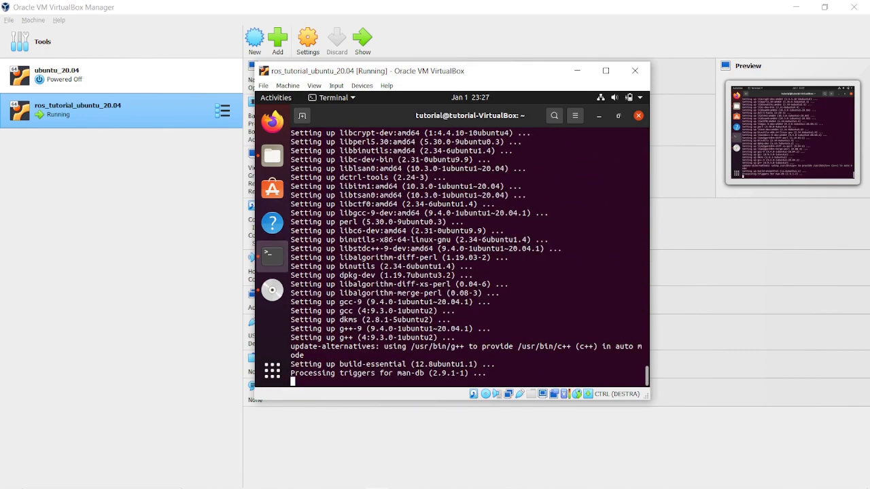
type("sudo /media/tutorial/VBox_GAs_7.0.4/VBoxLinuxAdditions.run")
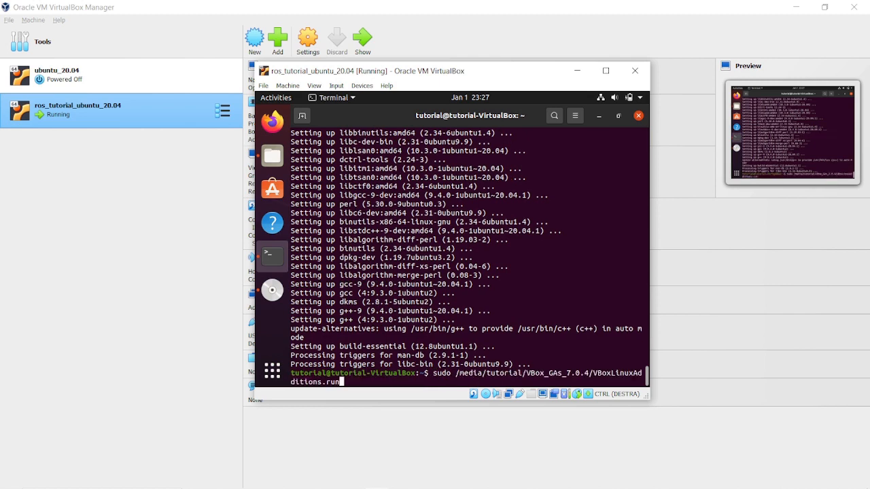
Run sudo /media/tutorial/VBox_GAs_7.0.4/VBoxLinuxAdditions.run so the kernel modules build and the restart notice appears
key("Return")
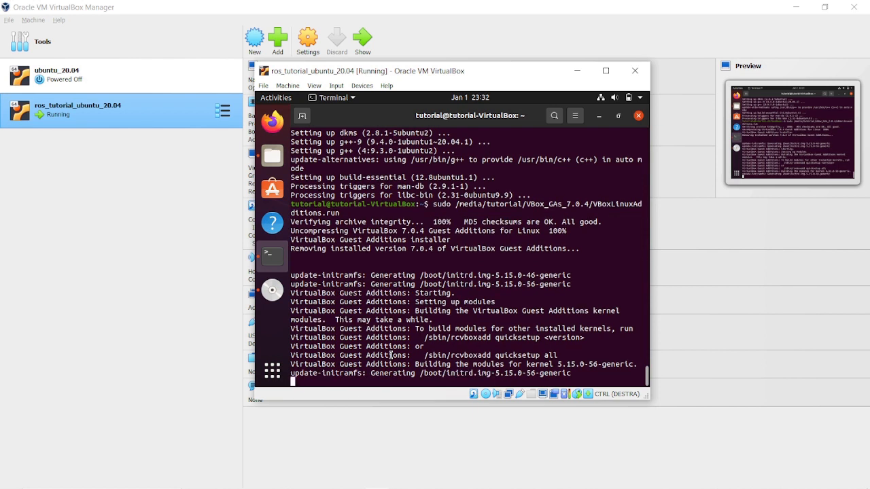
key("Return")
key("Return")
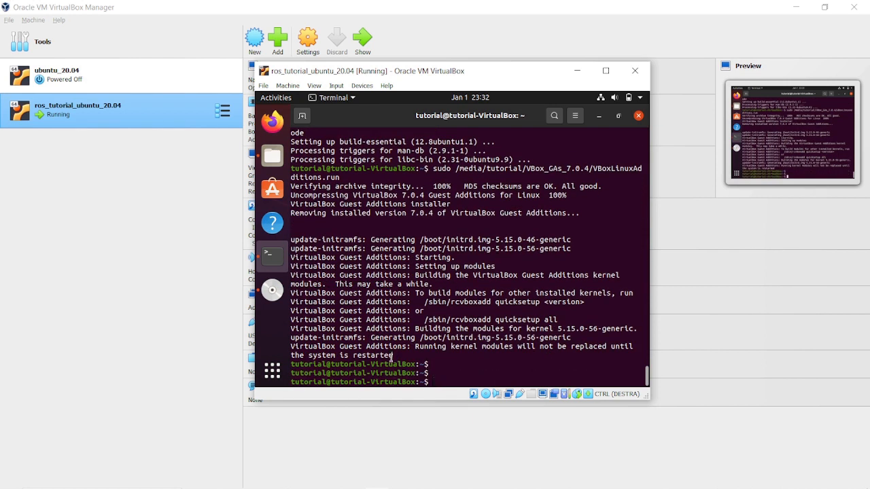
left_click_drag(415, 346, 503, 353)
left_click(438, 378)
Restart Ubuntu via Power Off / Log Out > Restart, then maximize the VM window to confirm auto-resizing
left_click(641, 99)
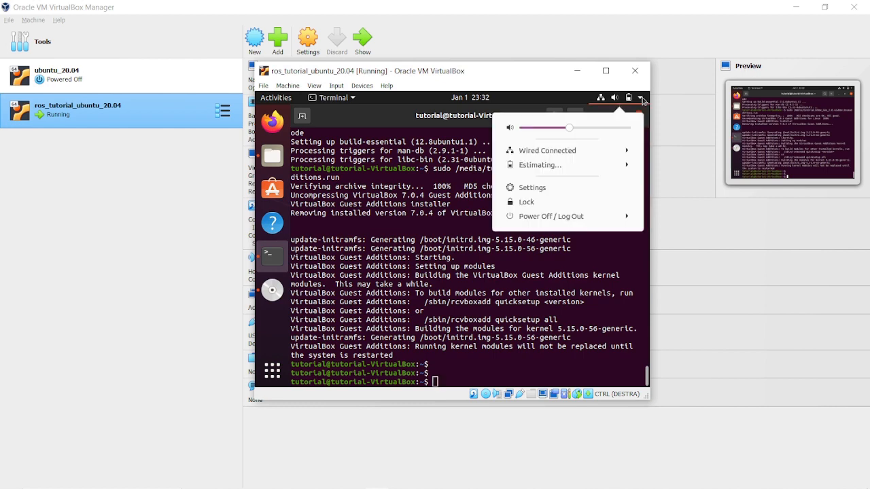
left_click(558, 218)
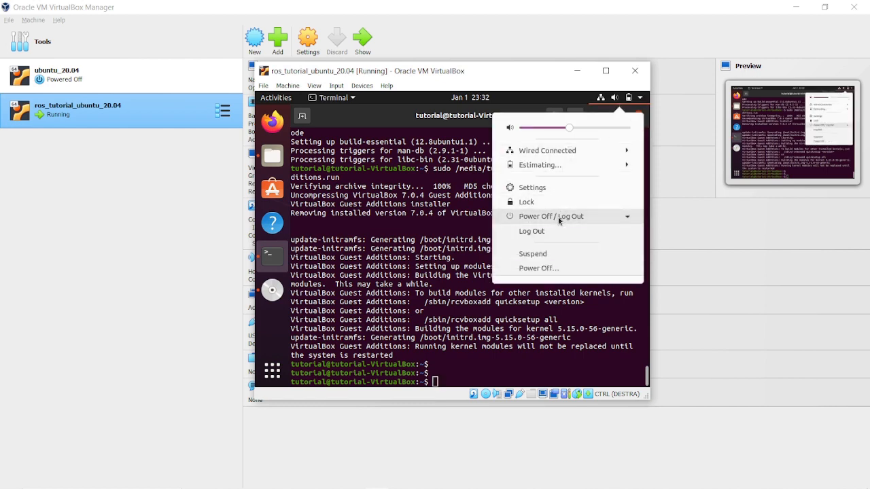
left_click(540, 269)
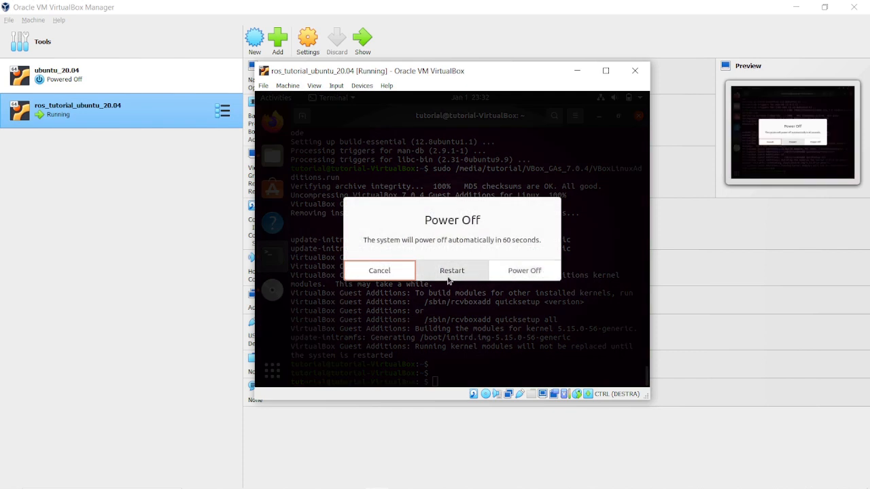
left_click(471, 270)
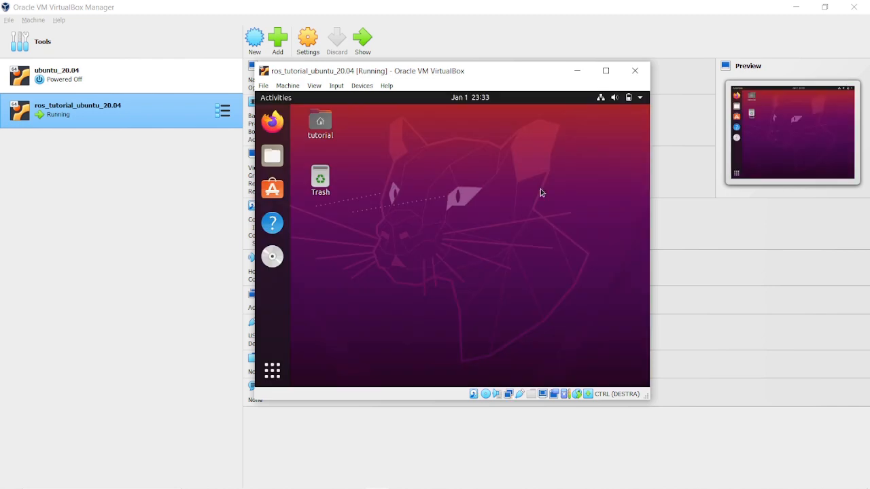
left_click(606, 71)
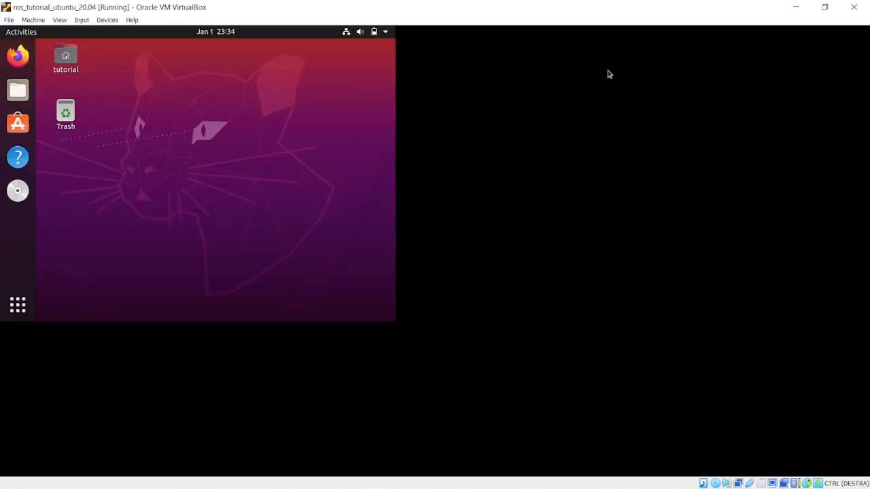